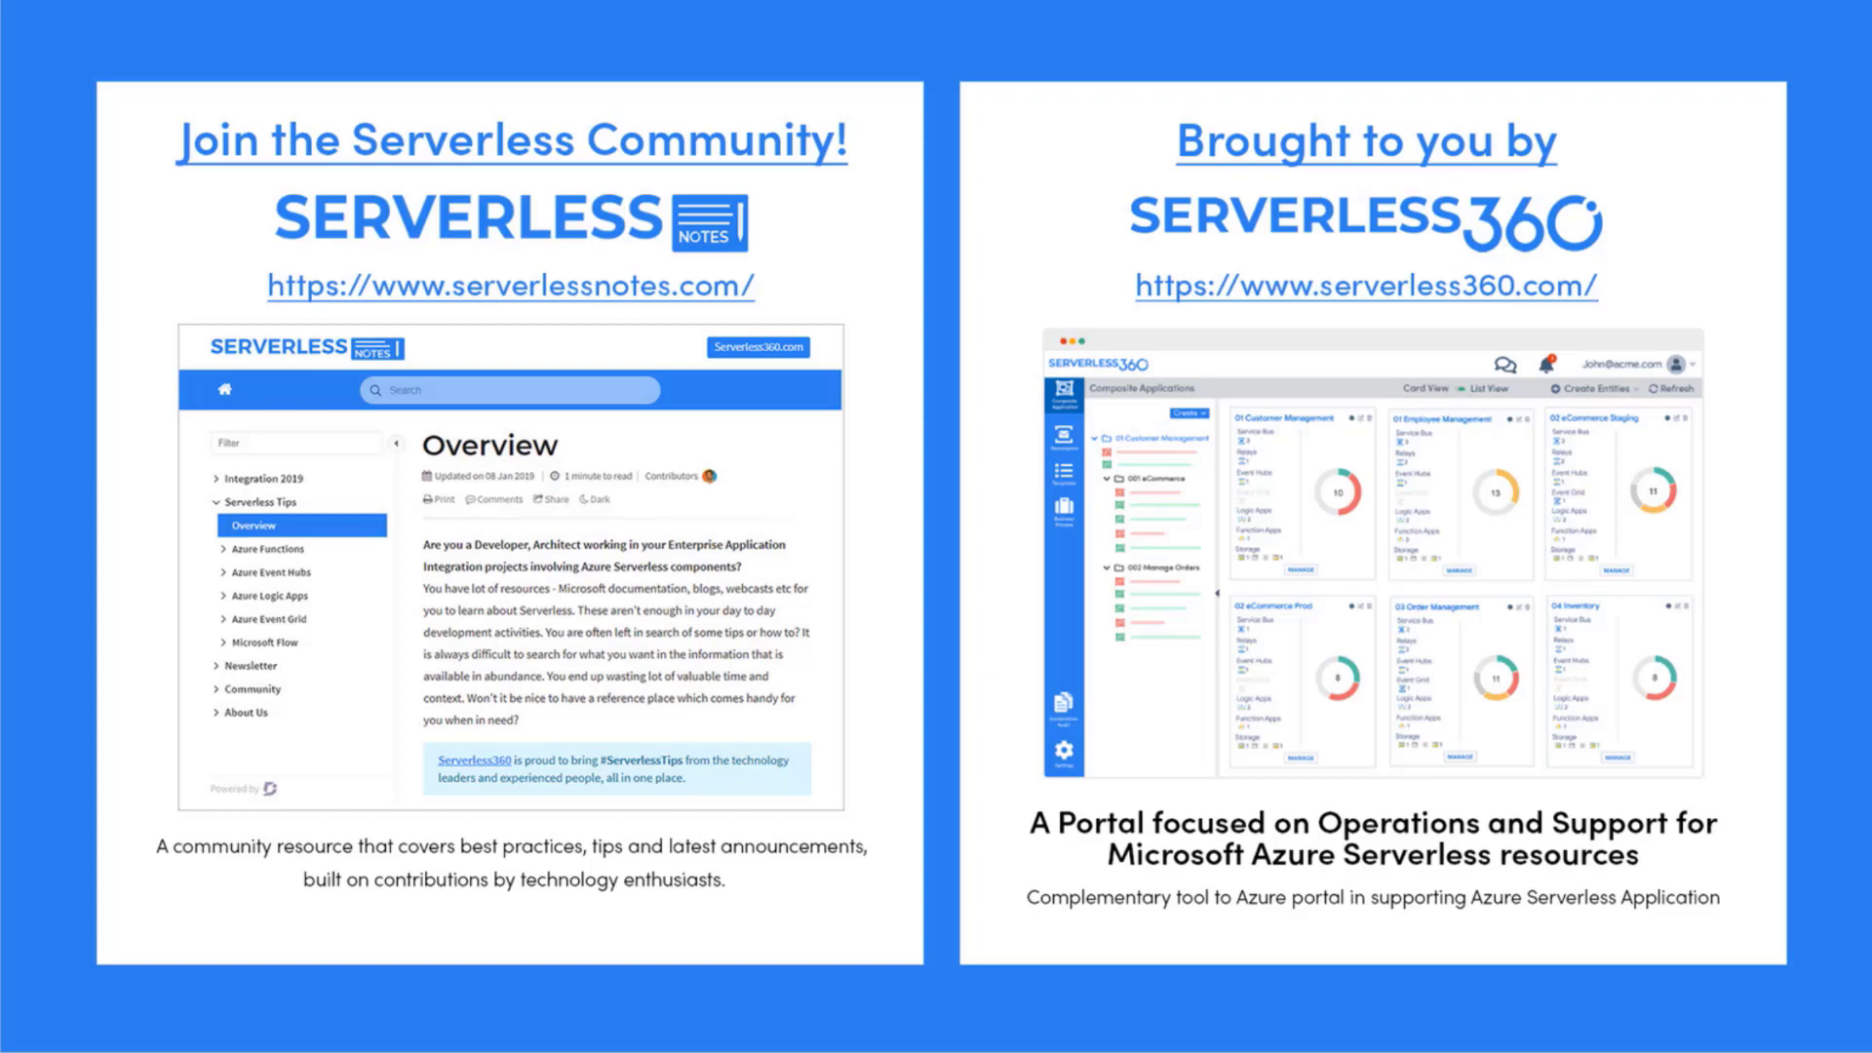
Advance the presentation to the Demo slide about the bot-wide email variable
left_click(43, 532)
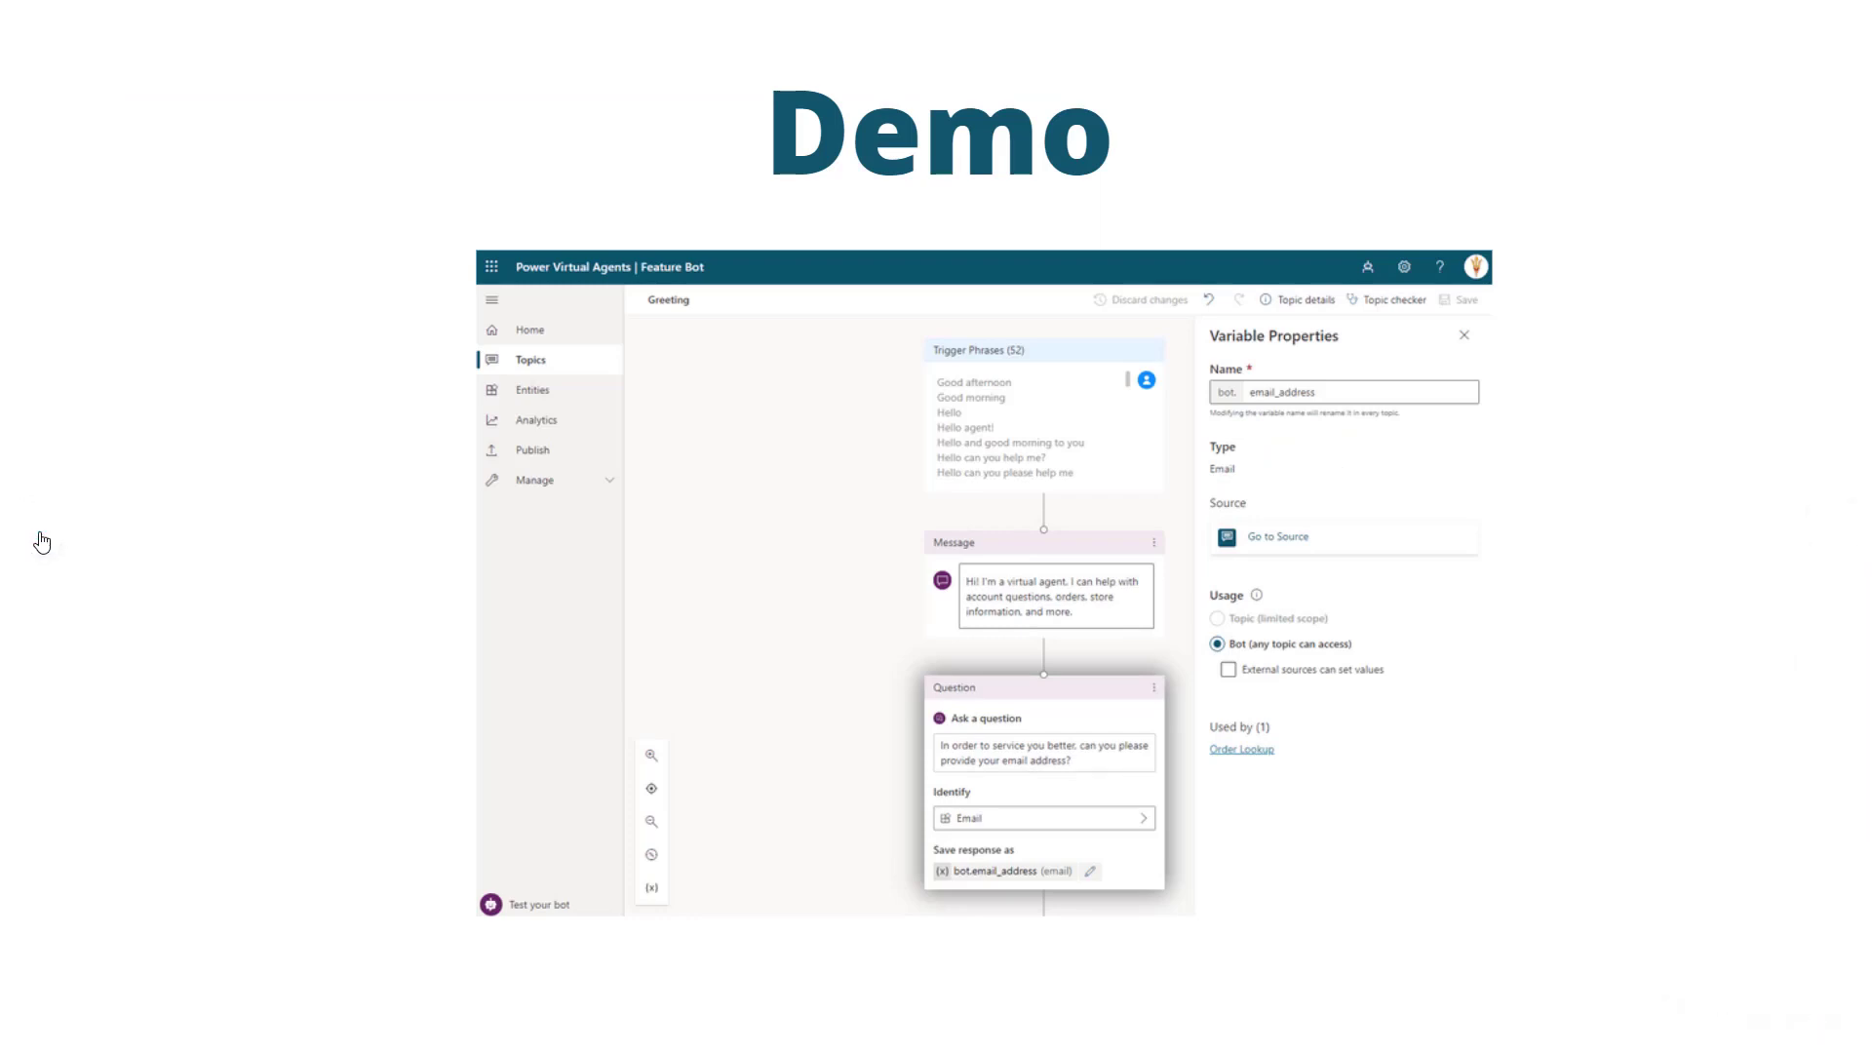
Switch from the slideshow to Feature Bot's Topics page with the Test bot chat open
key("alt+Tab")
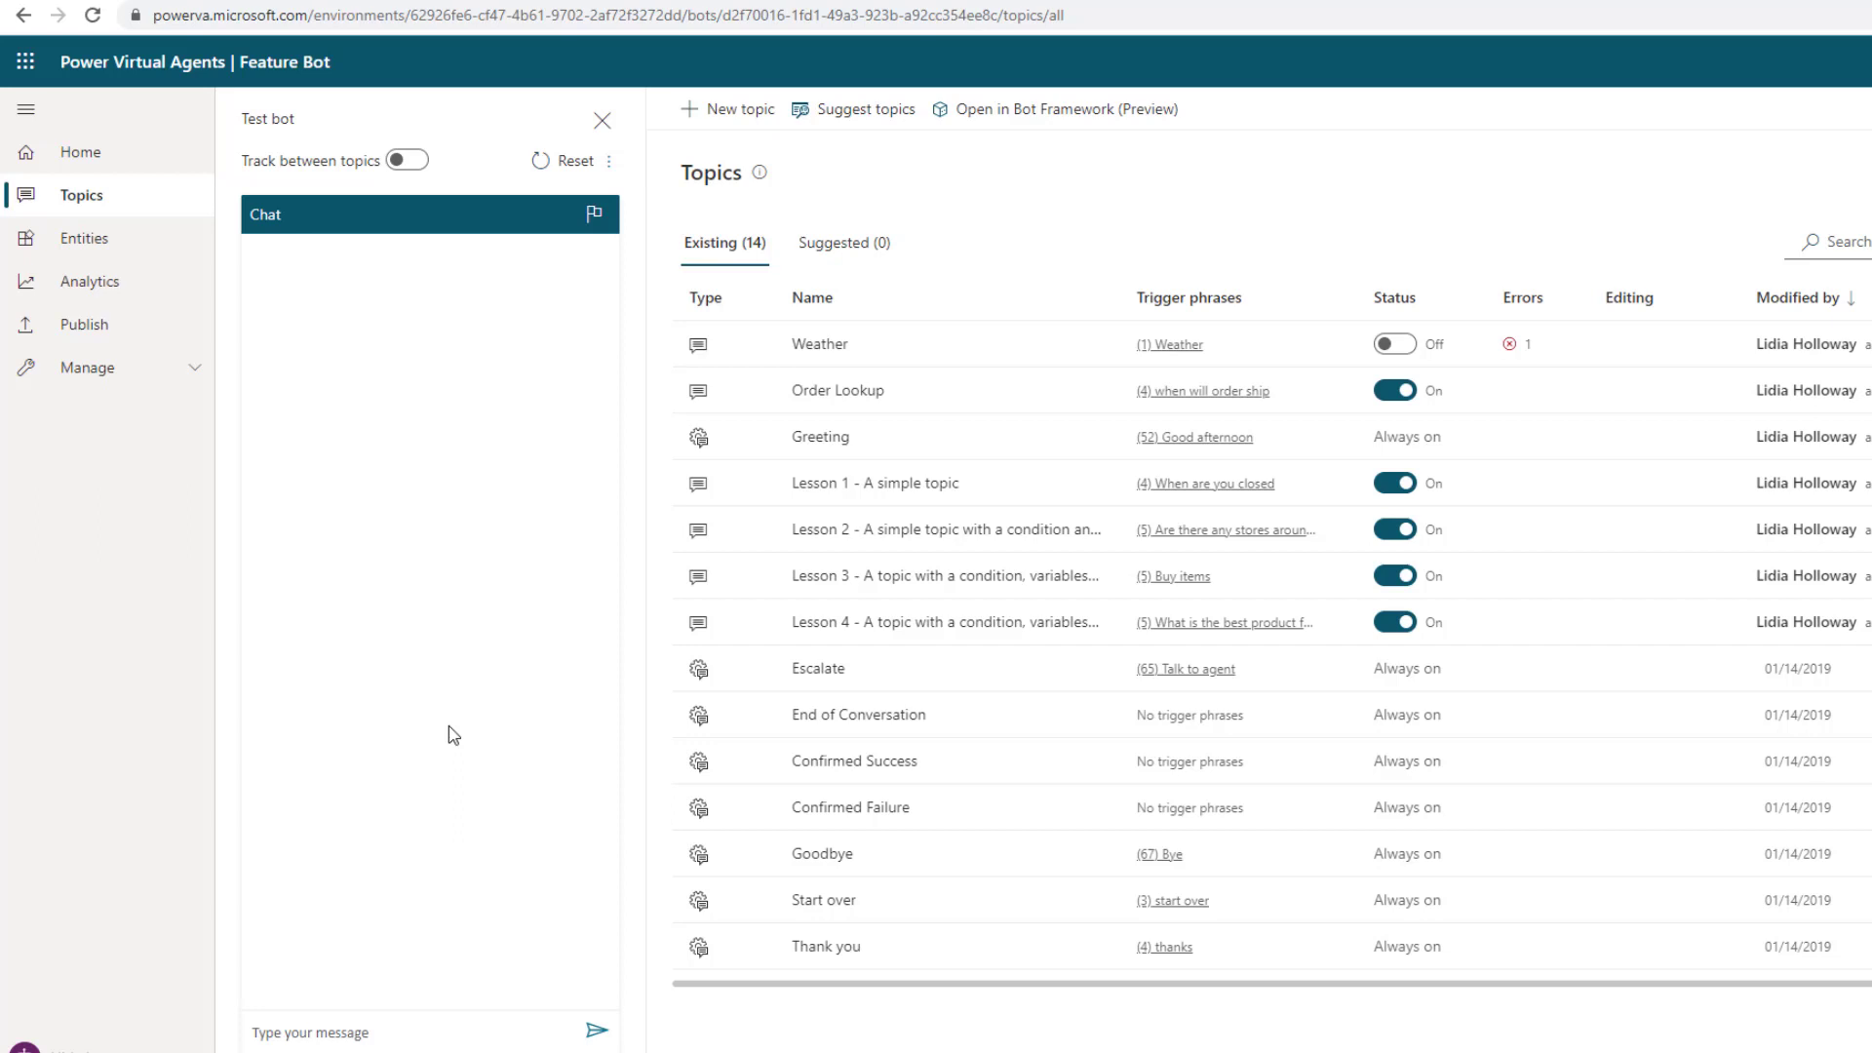
Open the Greeting topic's canvas and show properties of its bot.email_address variable
left_click(822, 437)
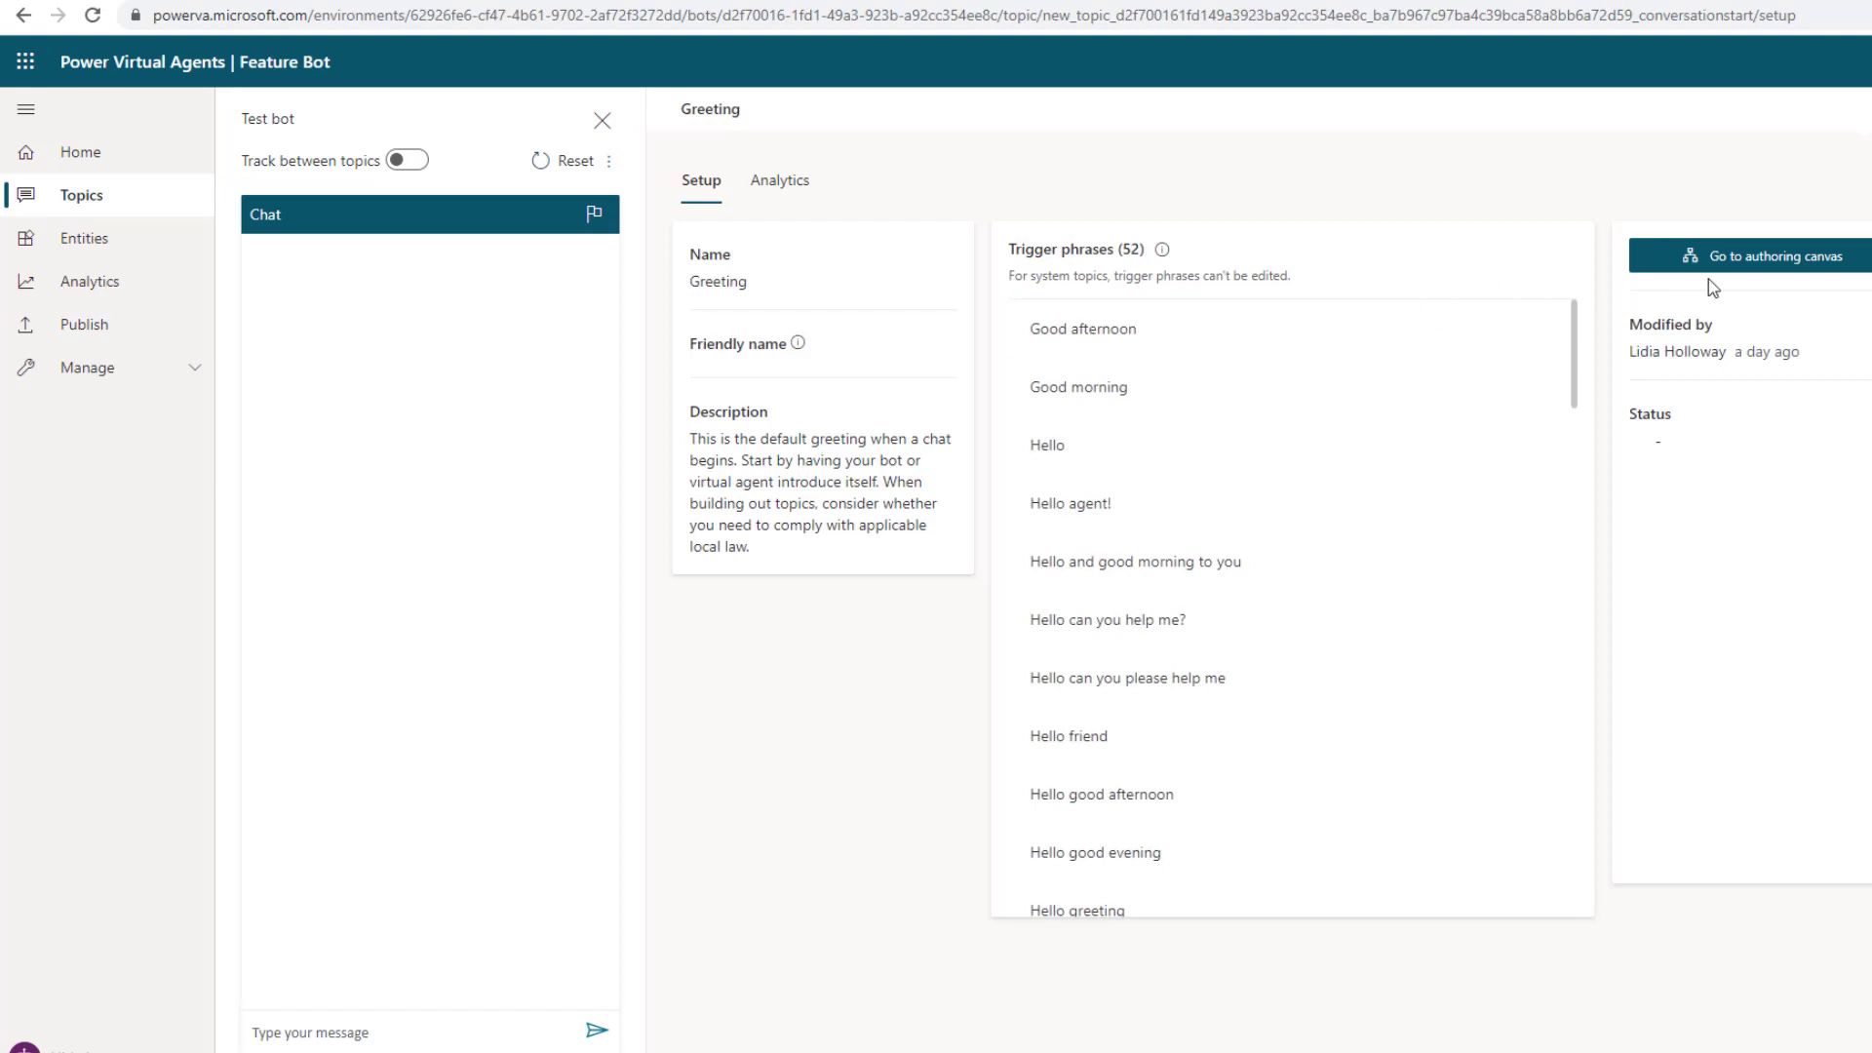
left_click(1728, 259)
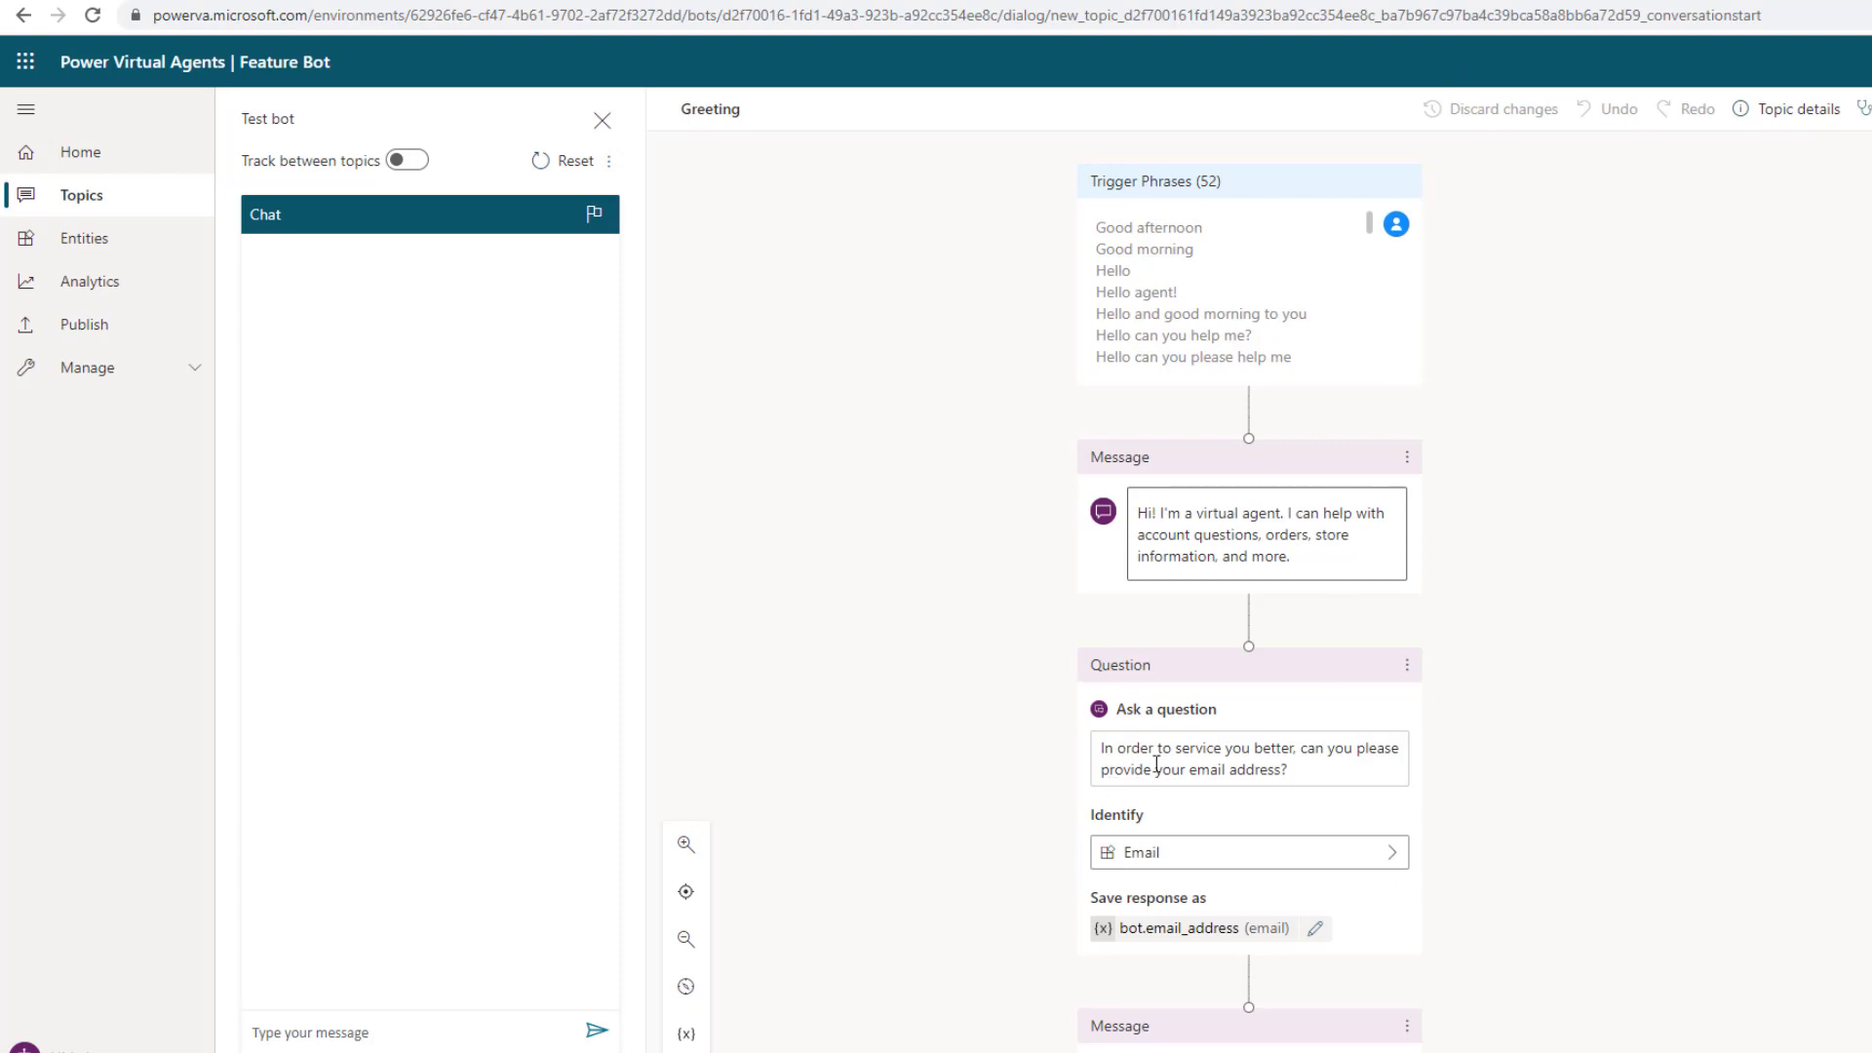
scroll(1158, 857, "down", 1)
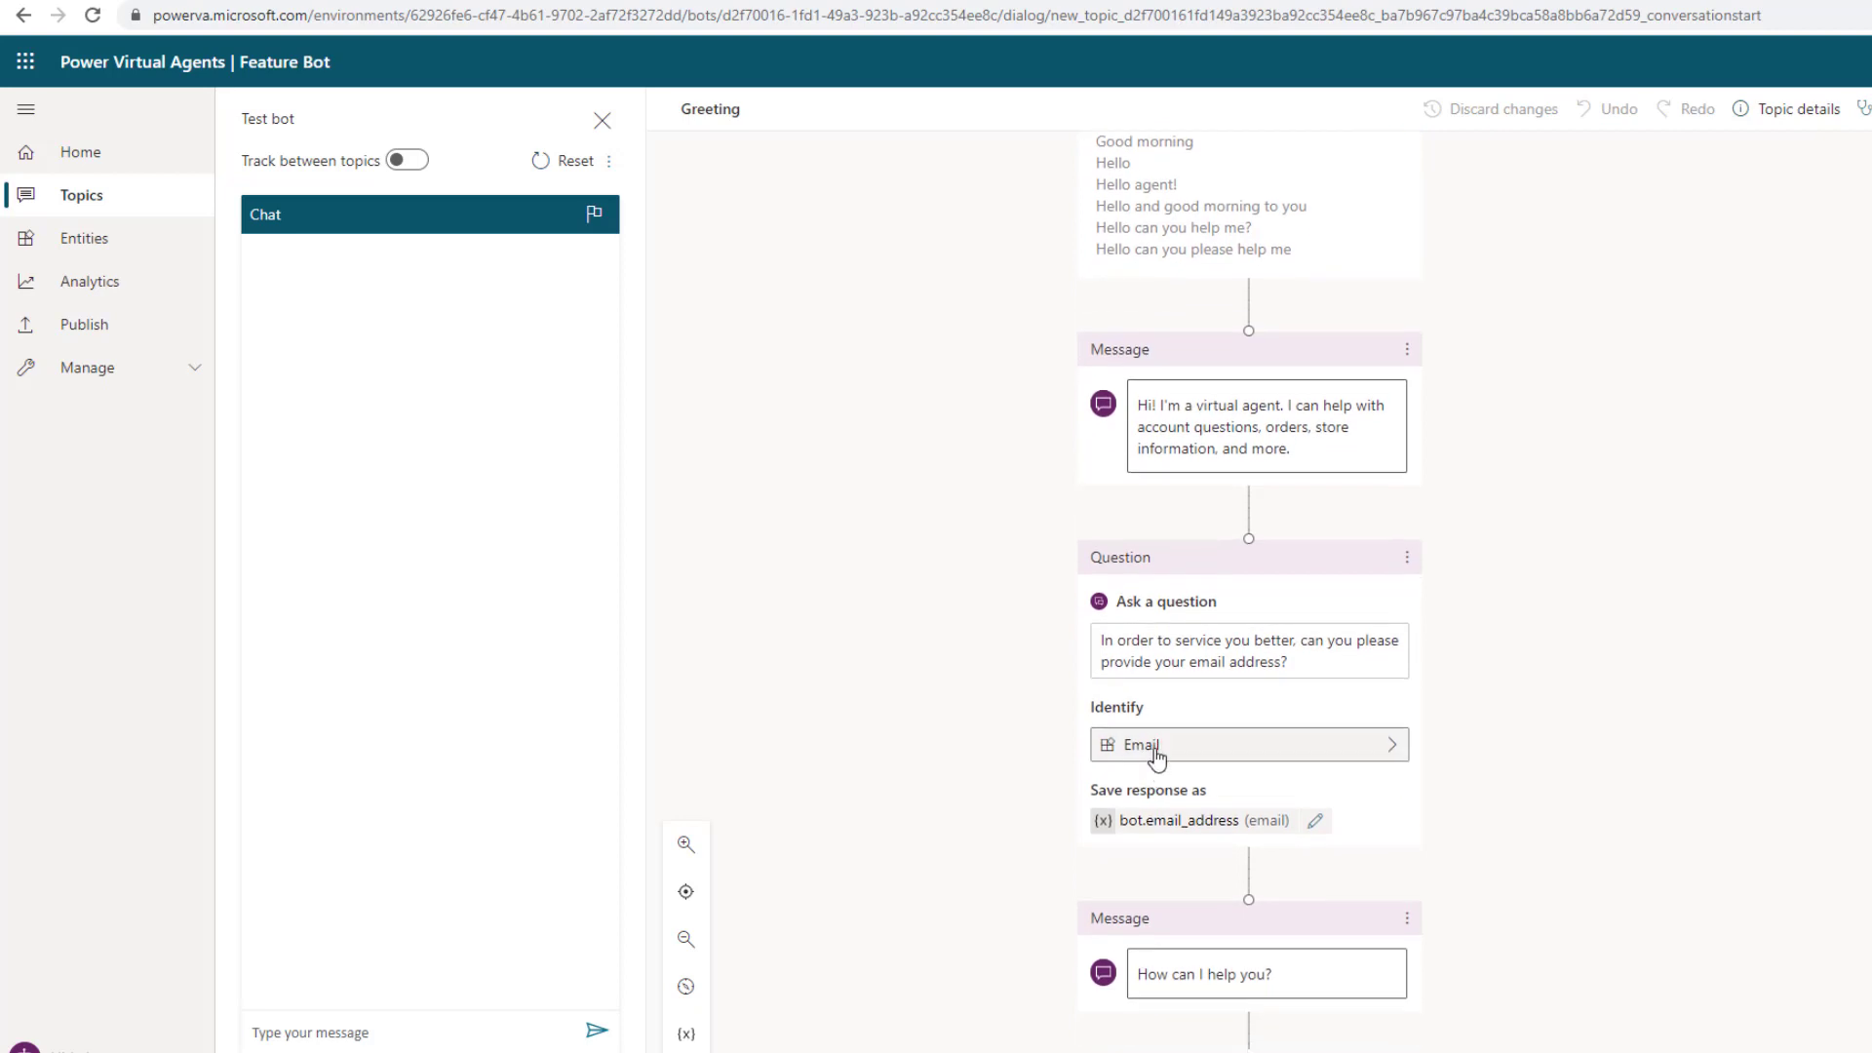
left_click(1197, 825)
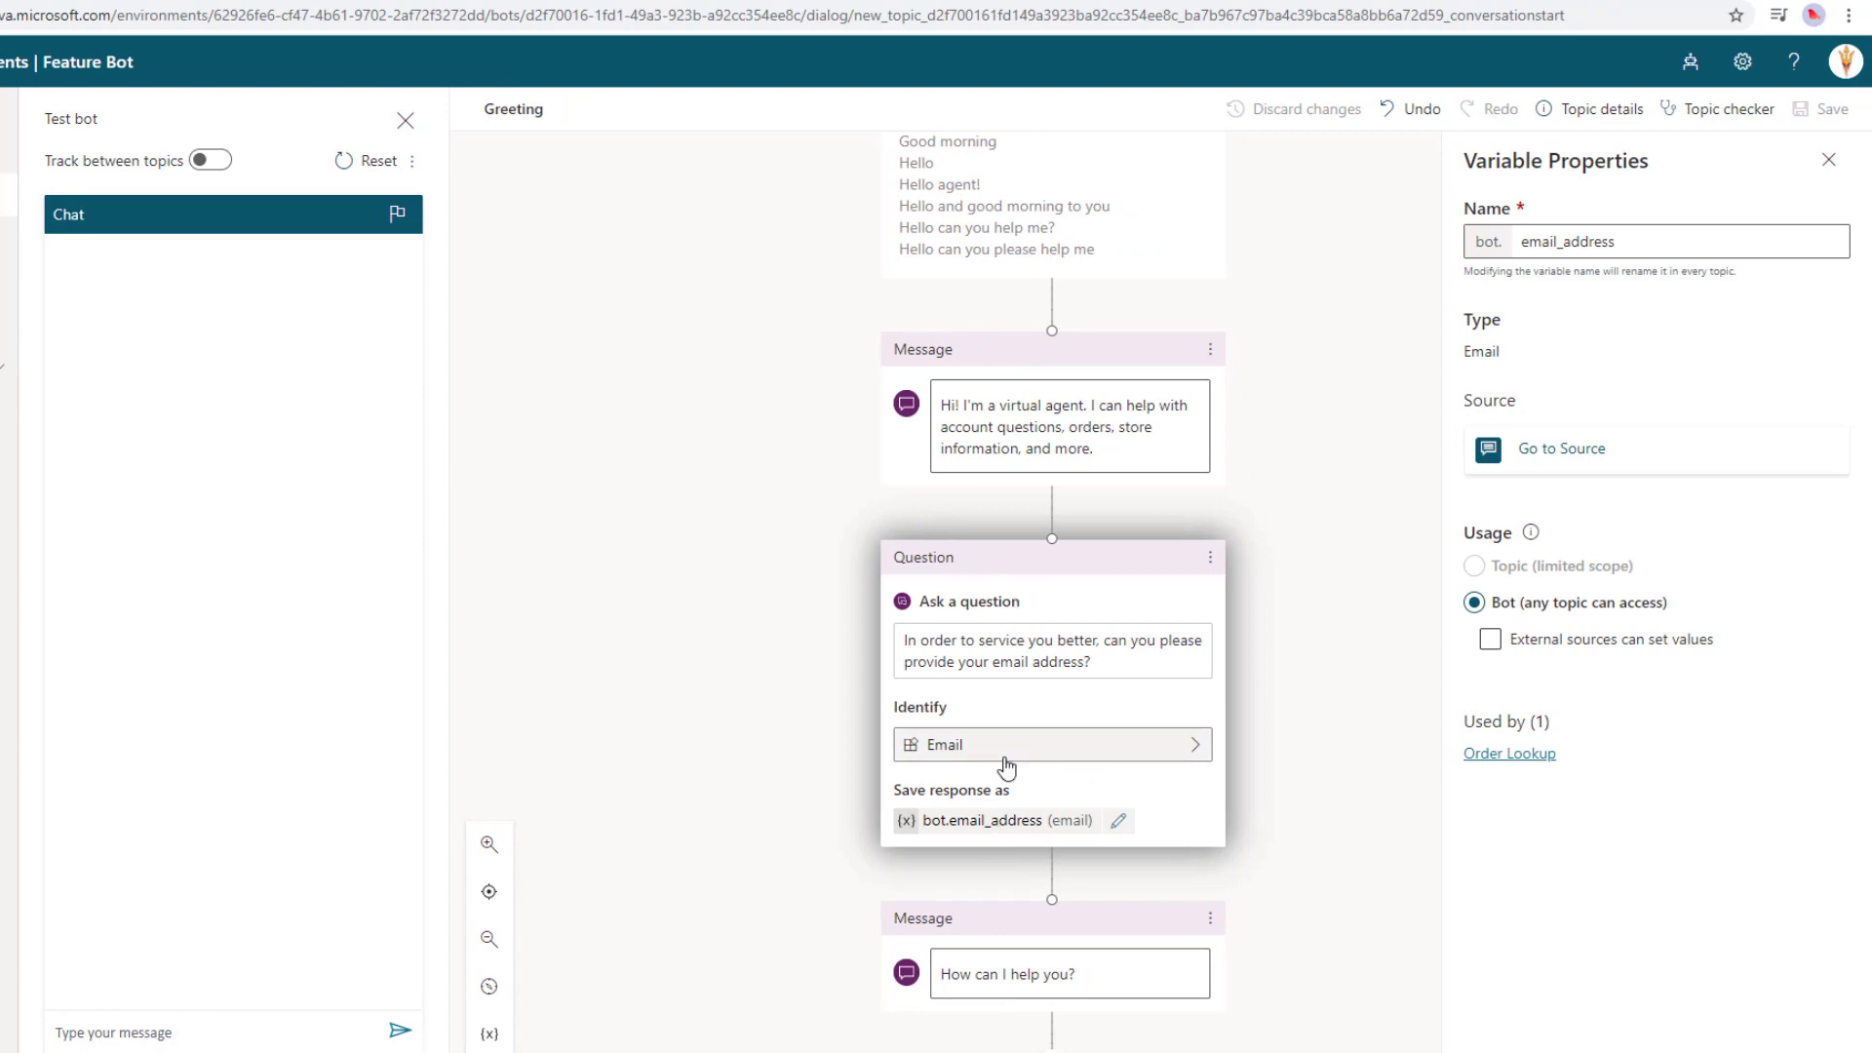
left_click(973, 823)
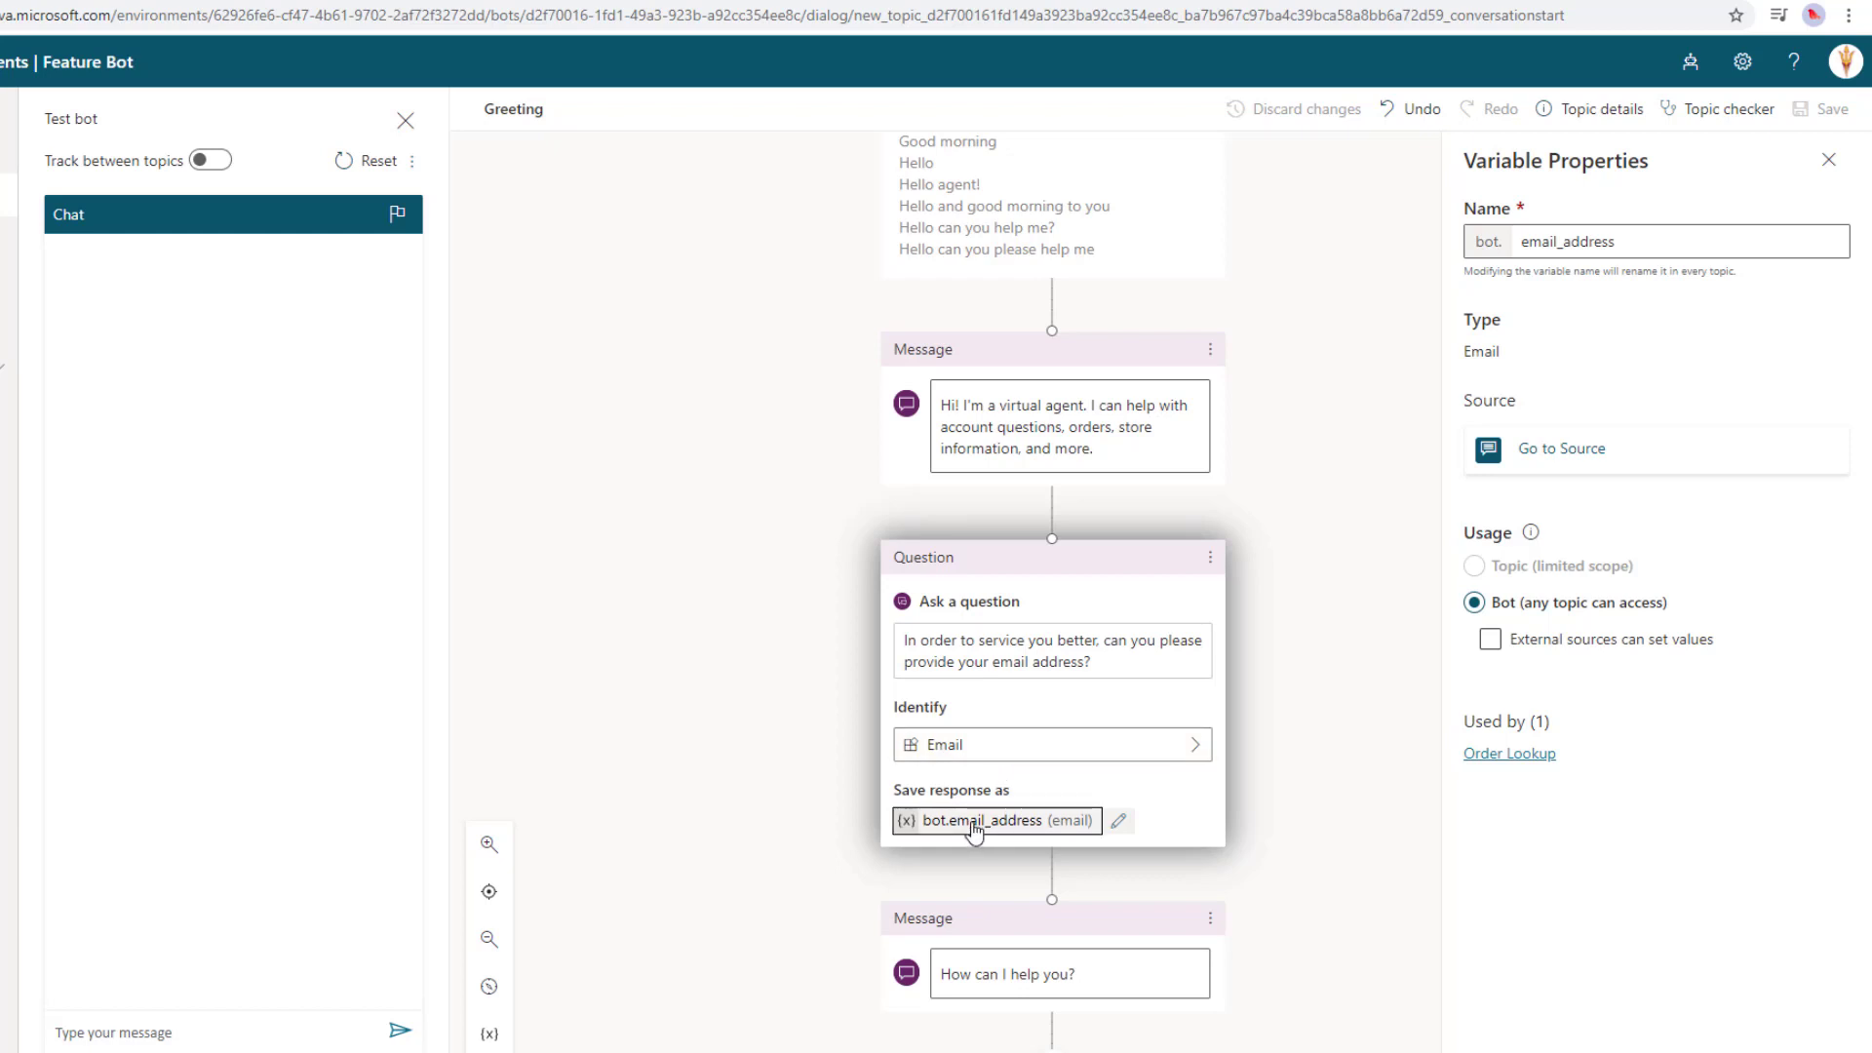
left_click(1640, 244)
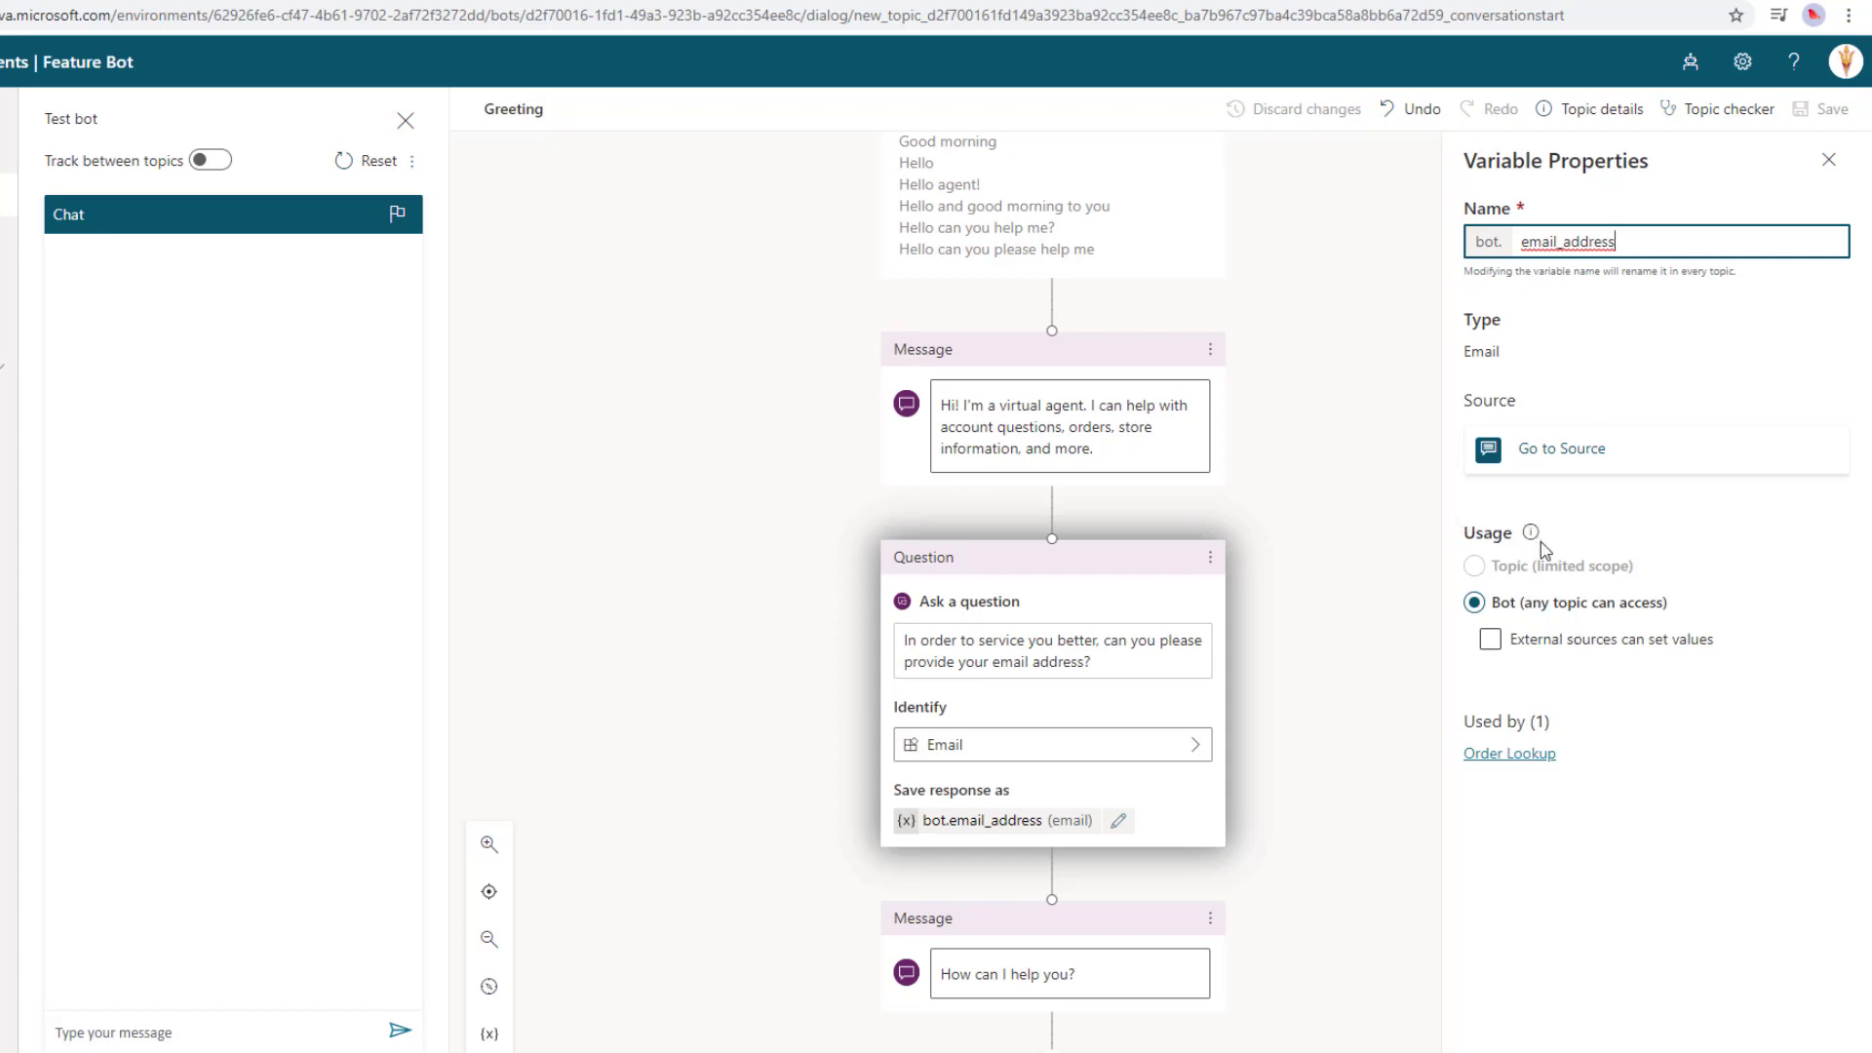
mouse_move(1519, 585)
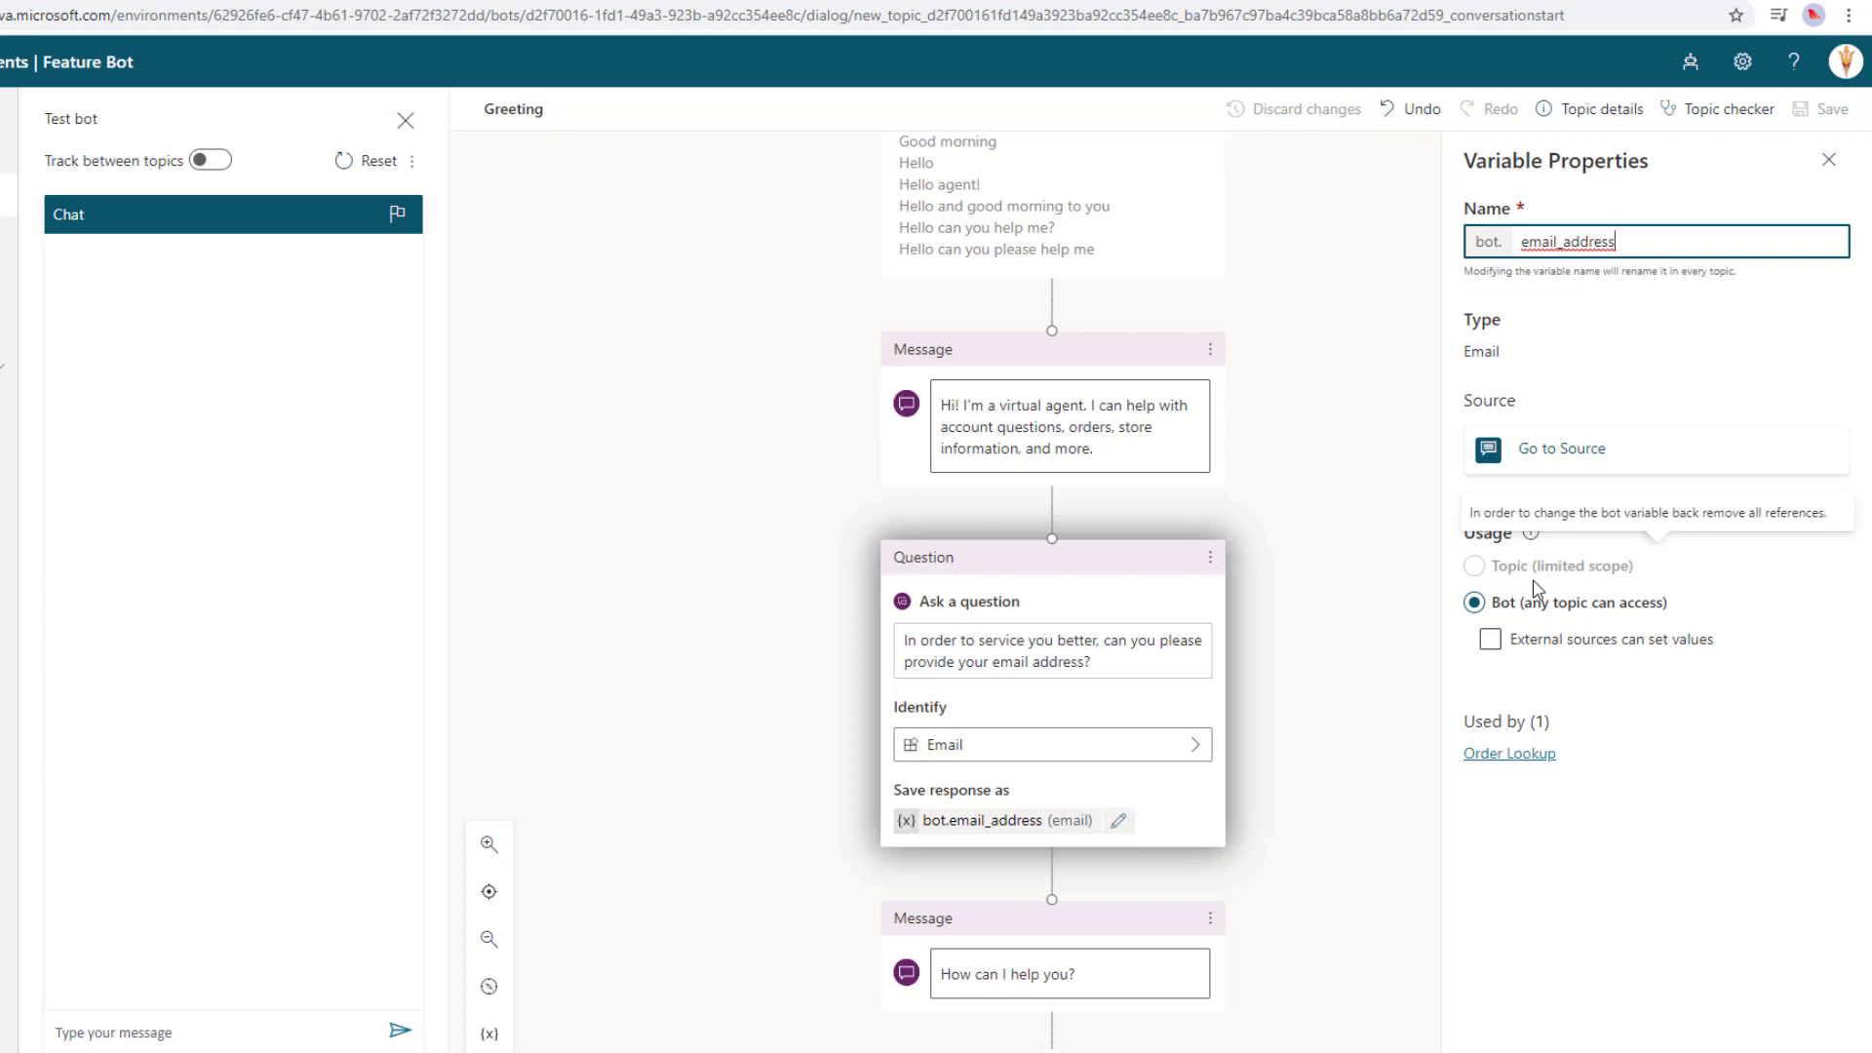
left_click(1533, 644)
left_click(1380, 632)
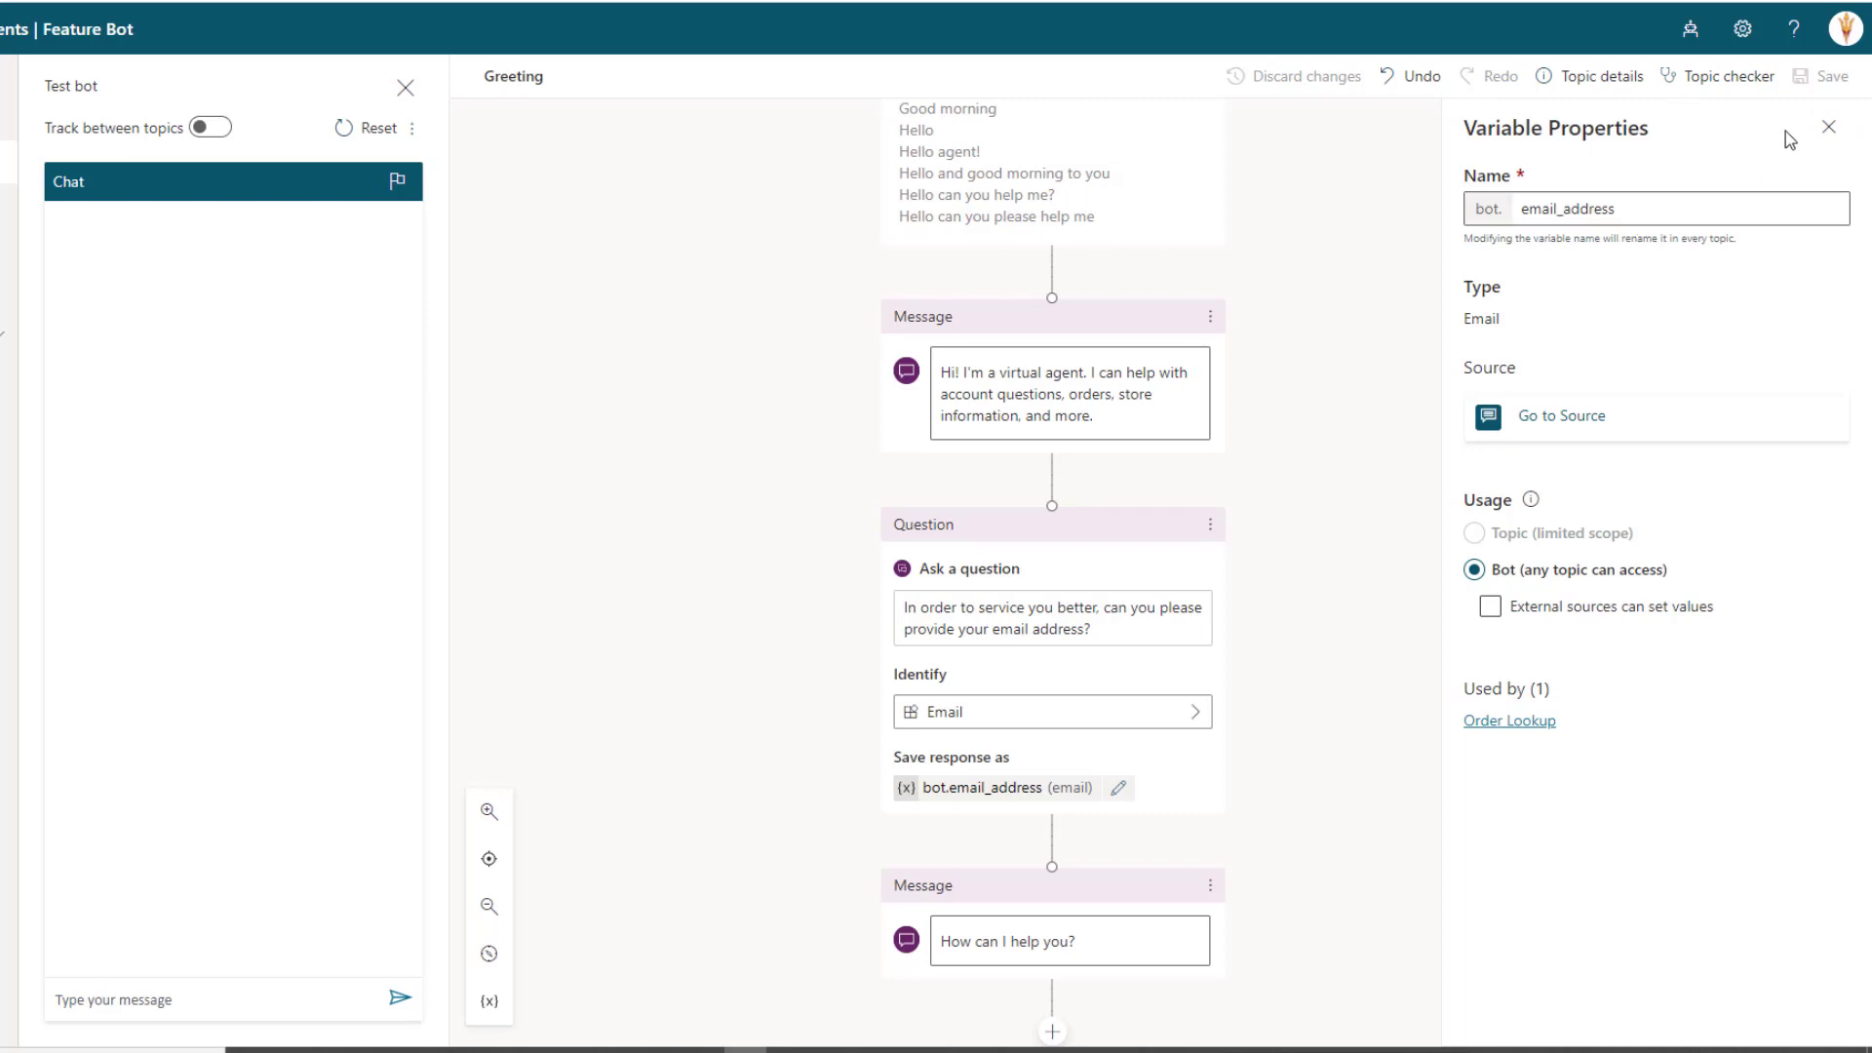
Close Variable Properties and open the Order Lookup topic's authoring canvas
left_click(1827, 128)
scroll(831, 506, "down", 4)
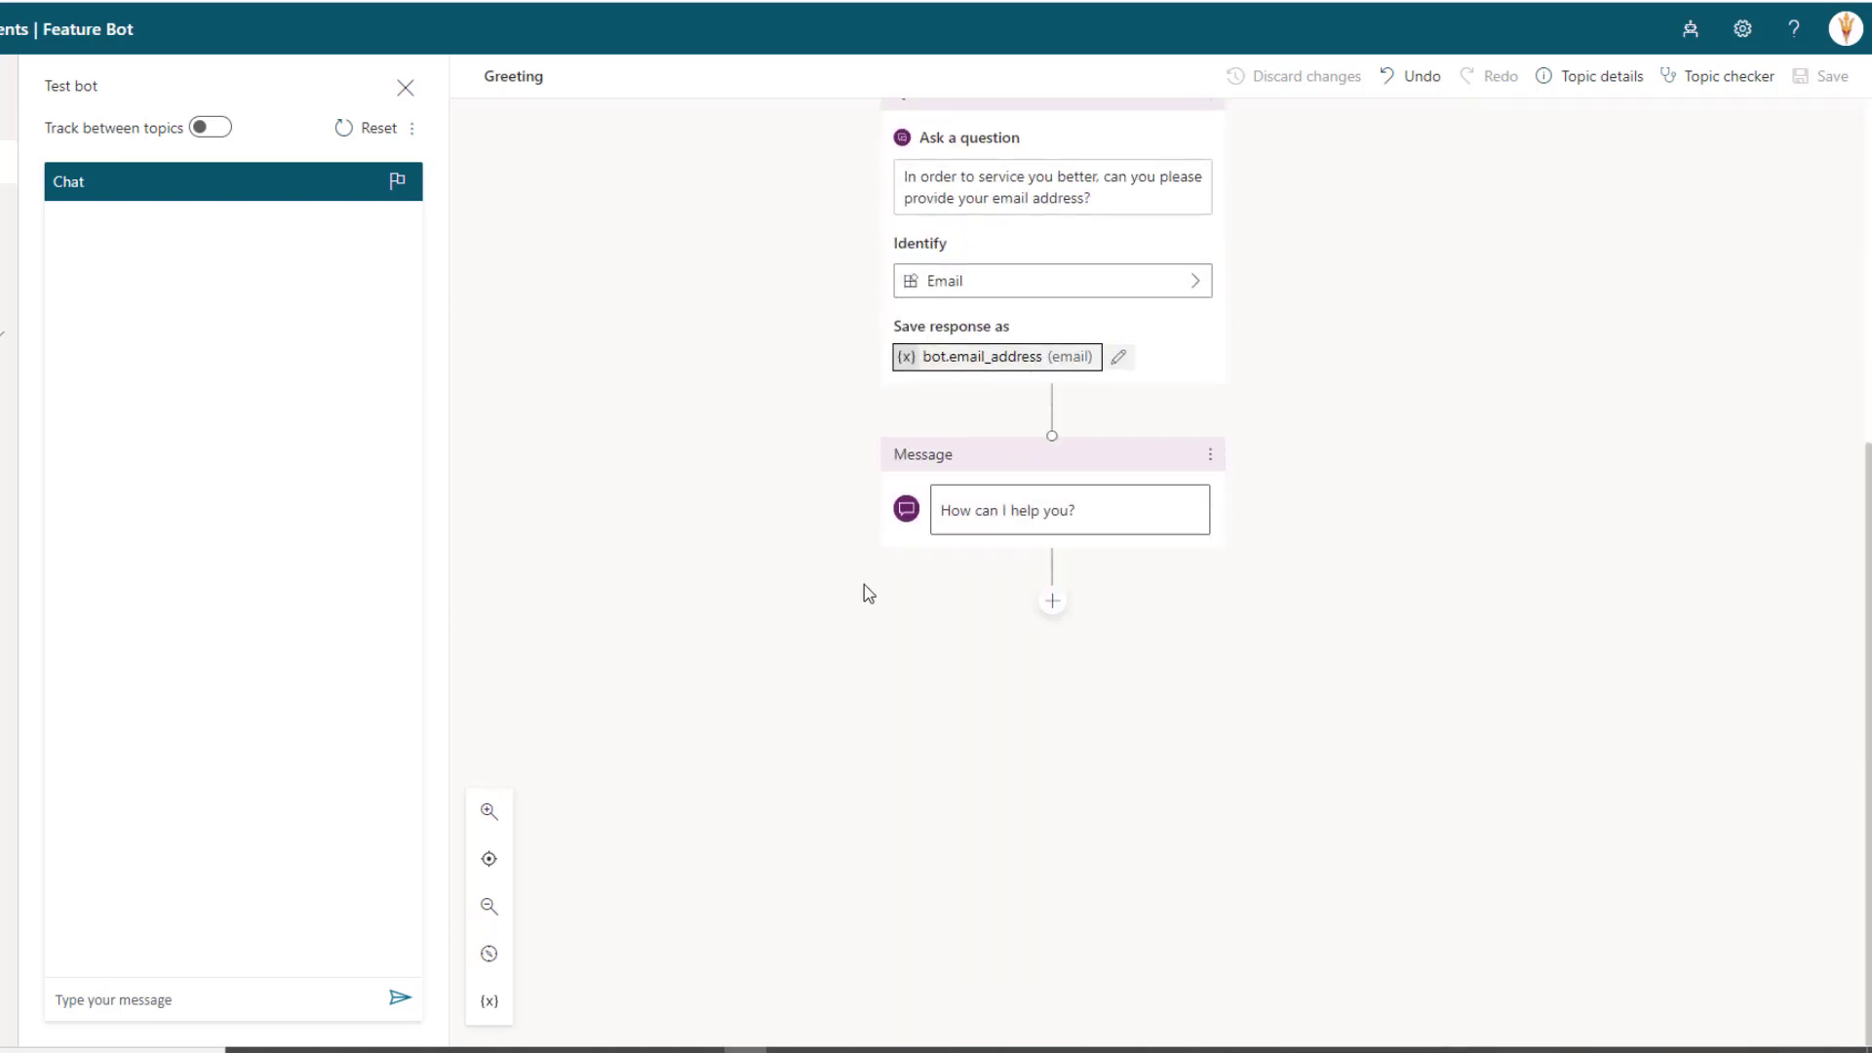
scroll(864, 585, "up", 2)
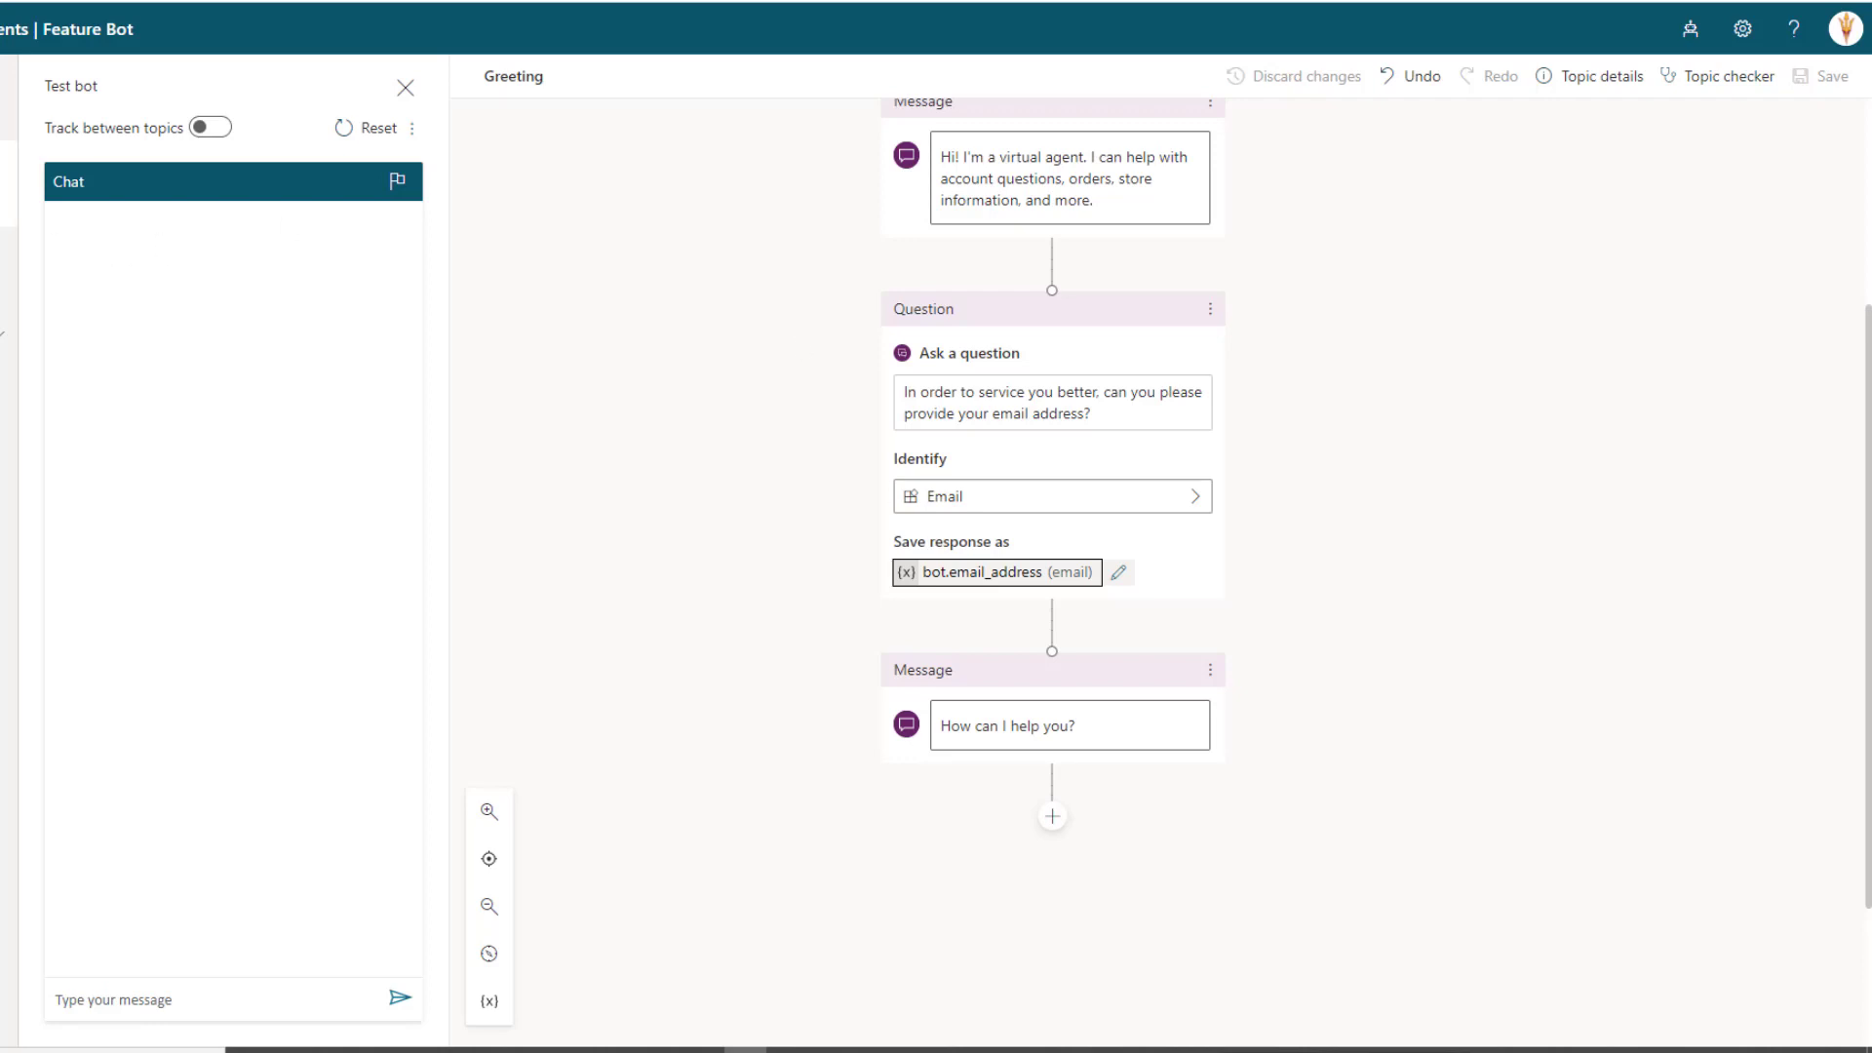
left_click(9, 205)
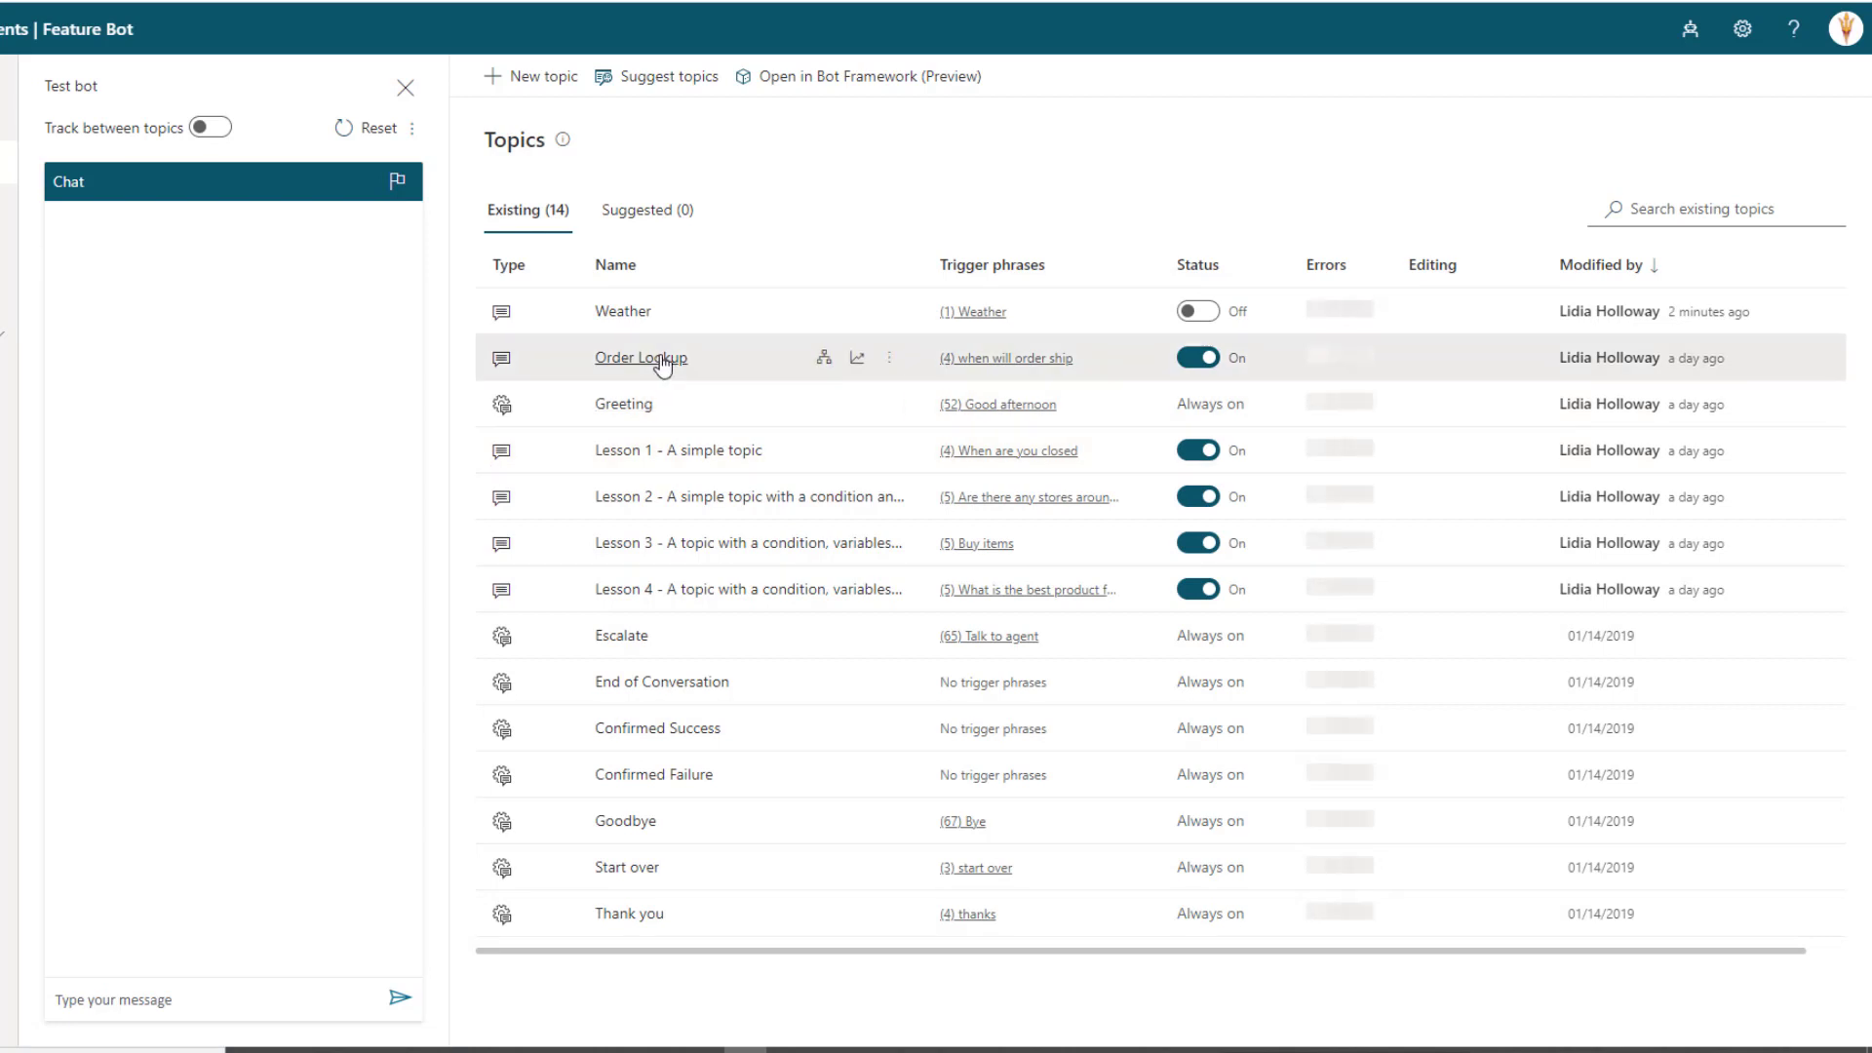
left_click(646, 359)
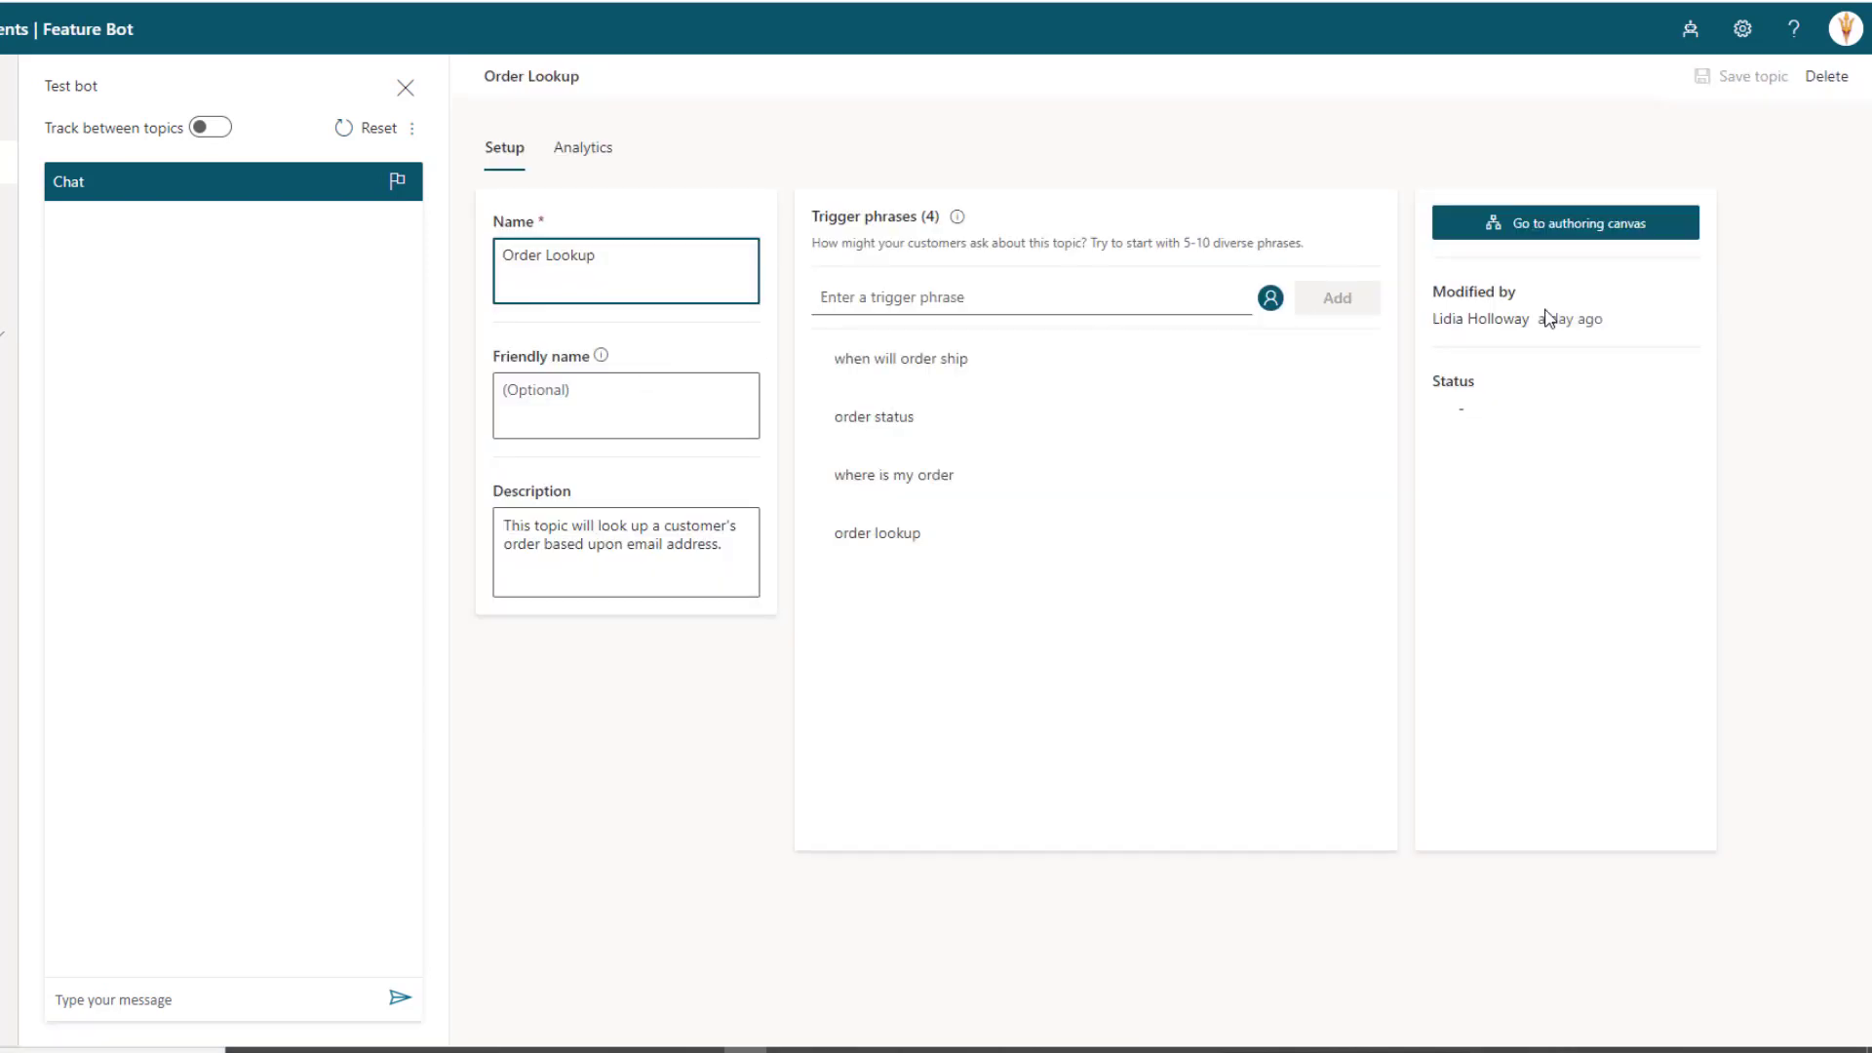
left_click(1547, 228)
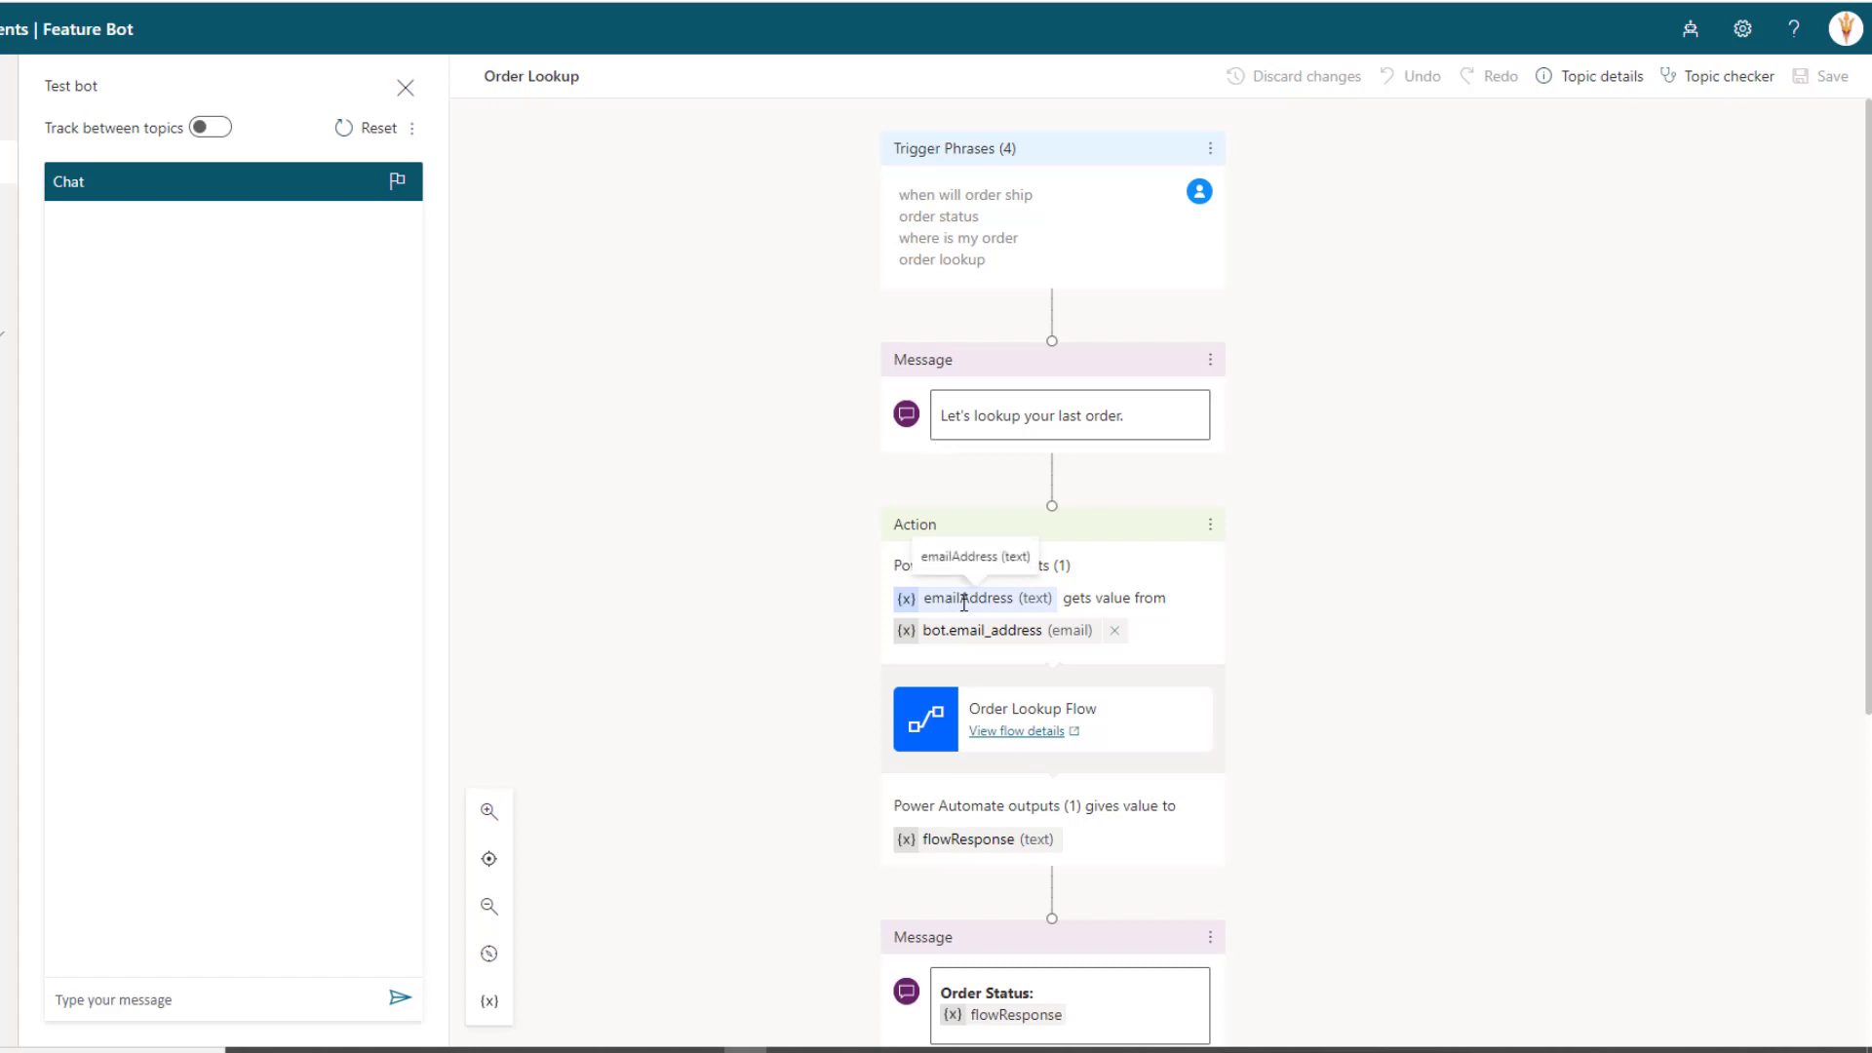
scroll(970, 602, "down", 1)
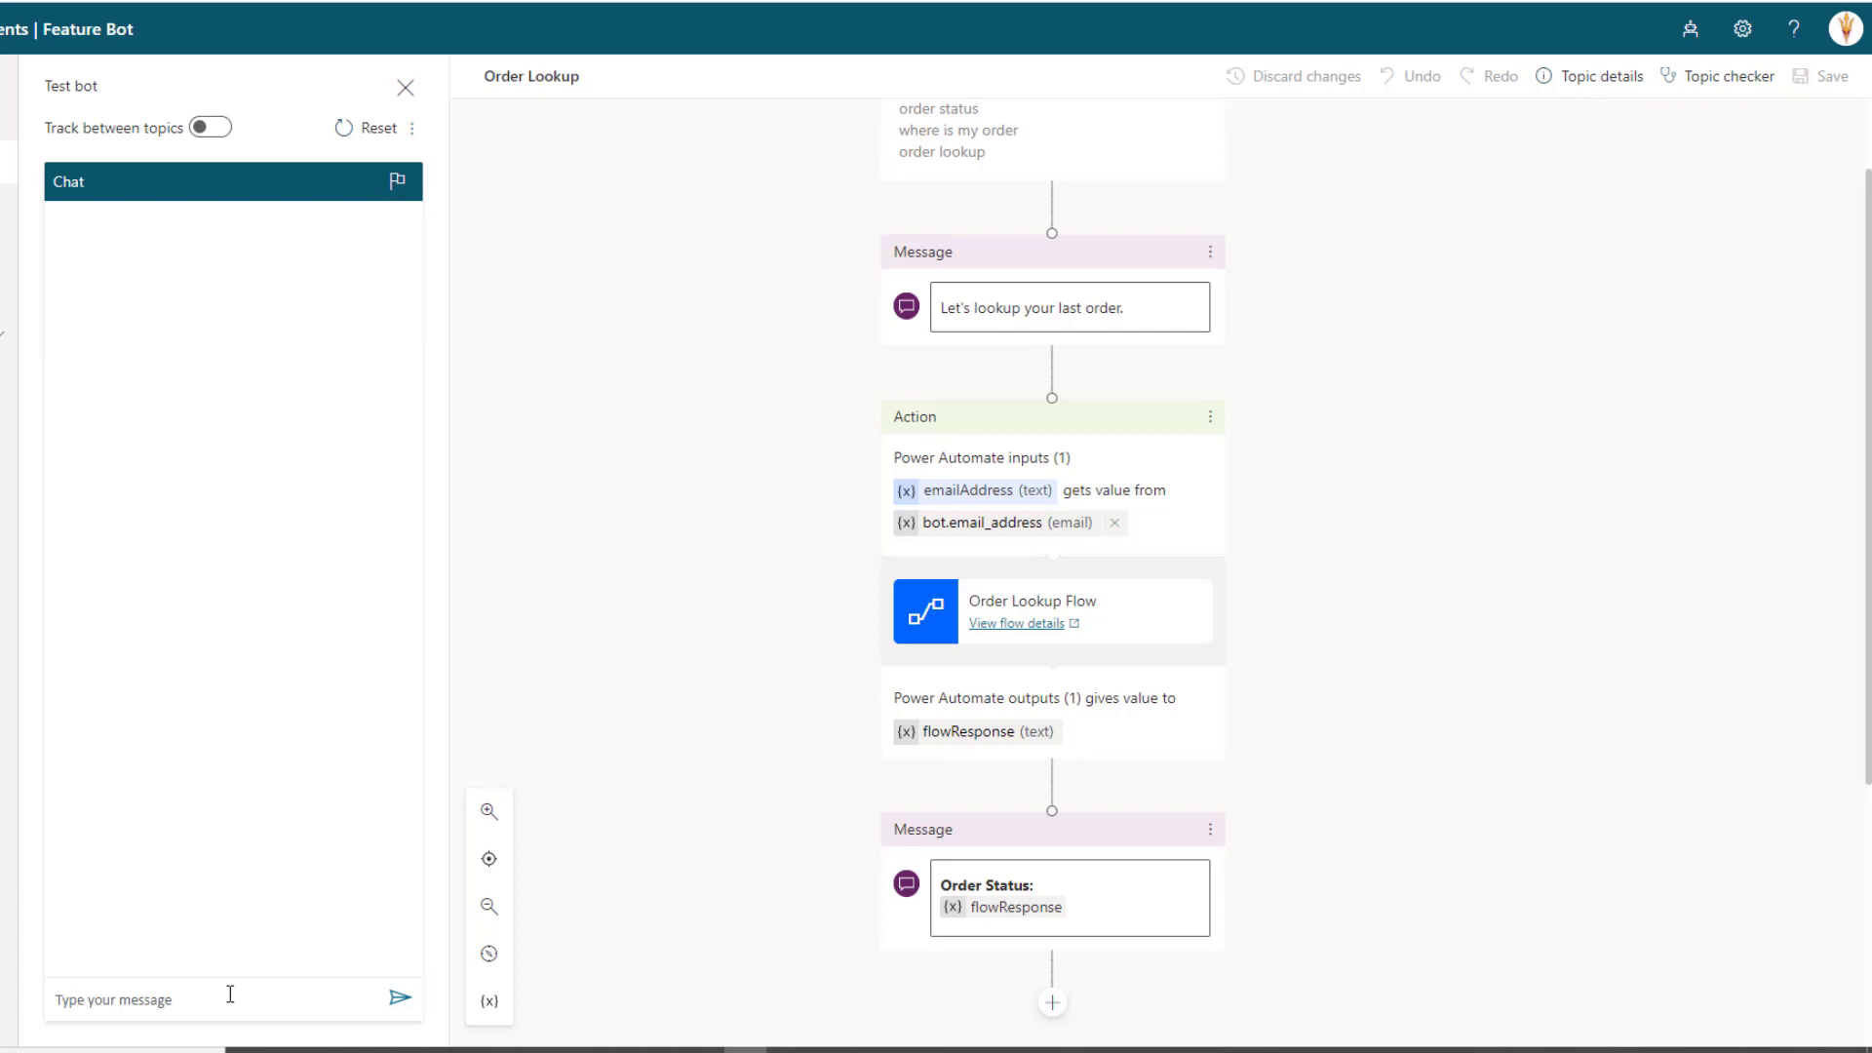
Send 'hi' to the test bot and switch on Track between topics
type("hi")
key("Return")
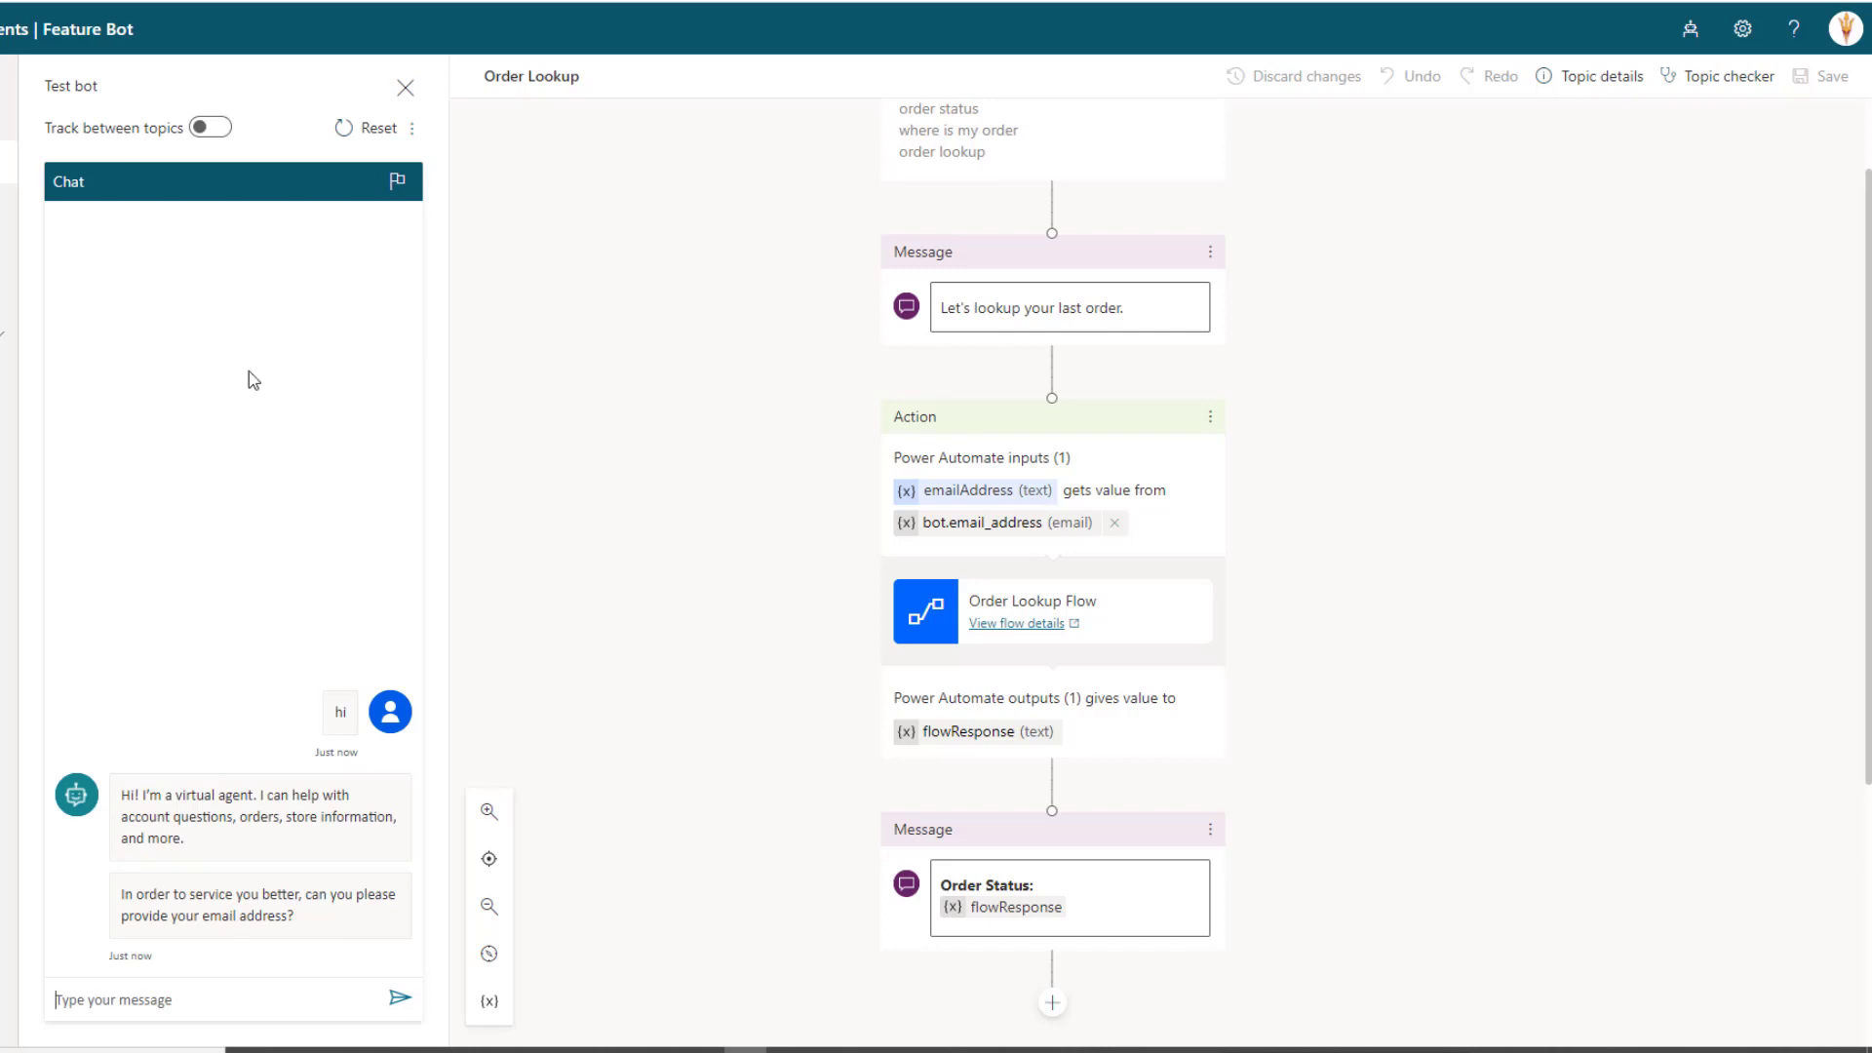
left_click(203, 126)
Answer the bot's email question with the user's email address
left_click(129, 1010)
type("kent.weare@c")
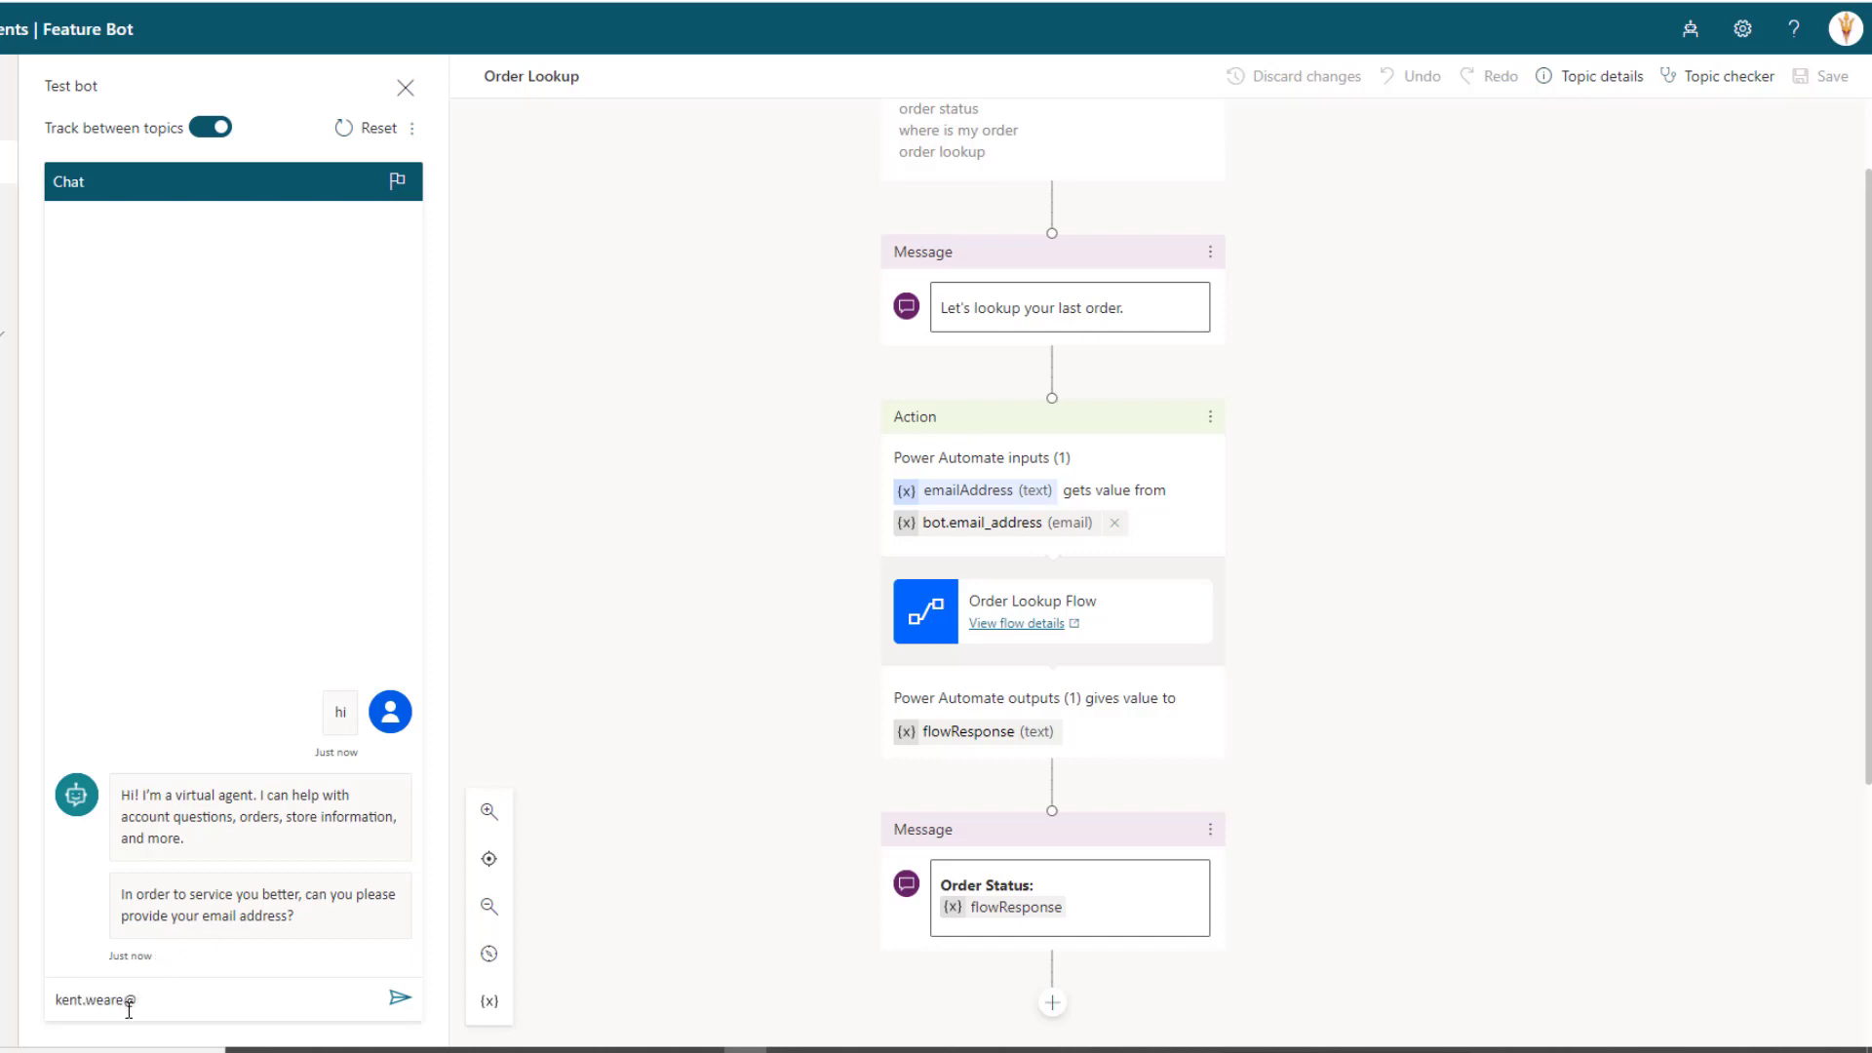
type("ontoso.com")
key("Return")
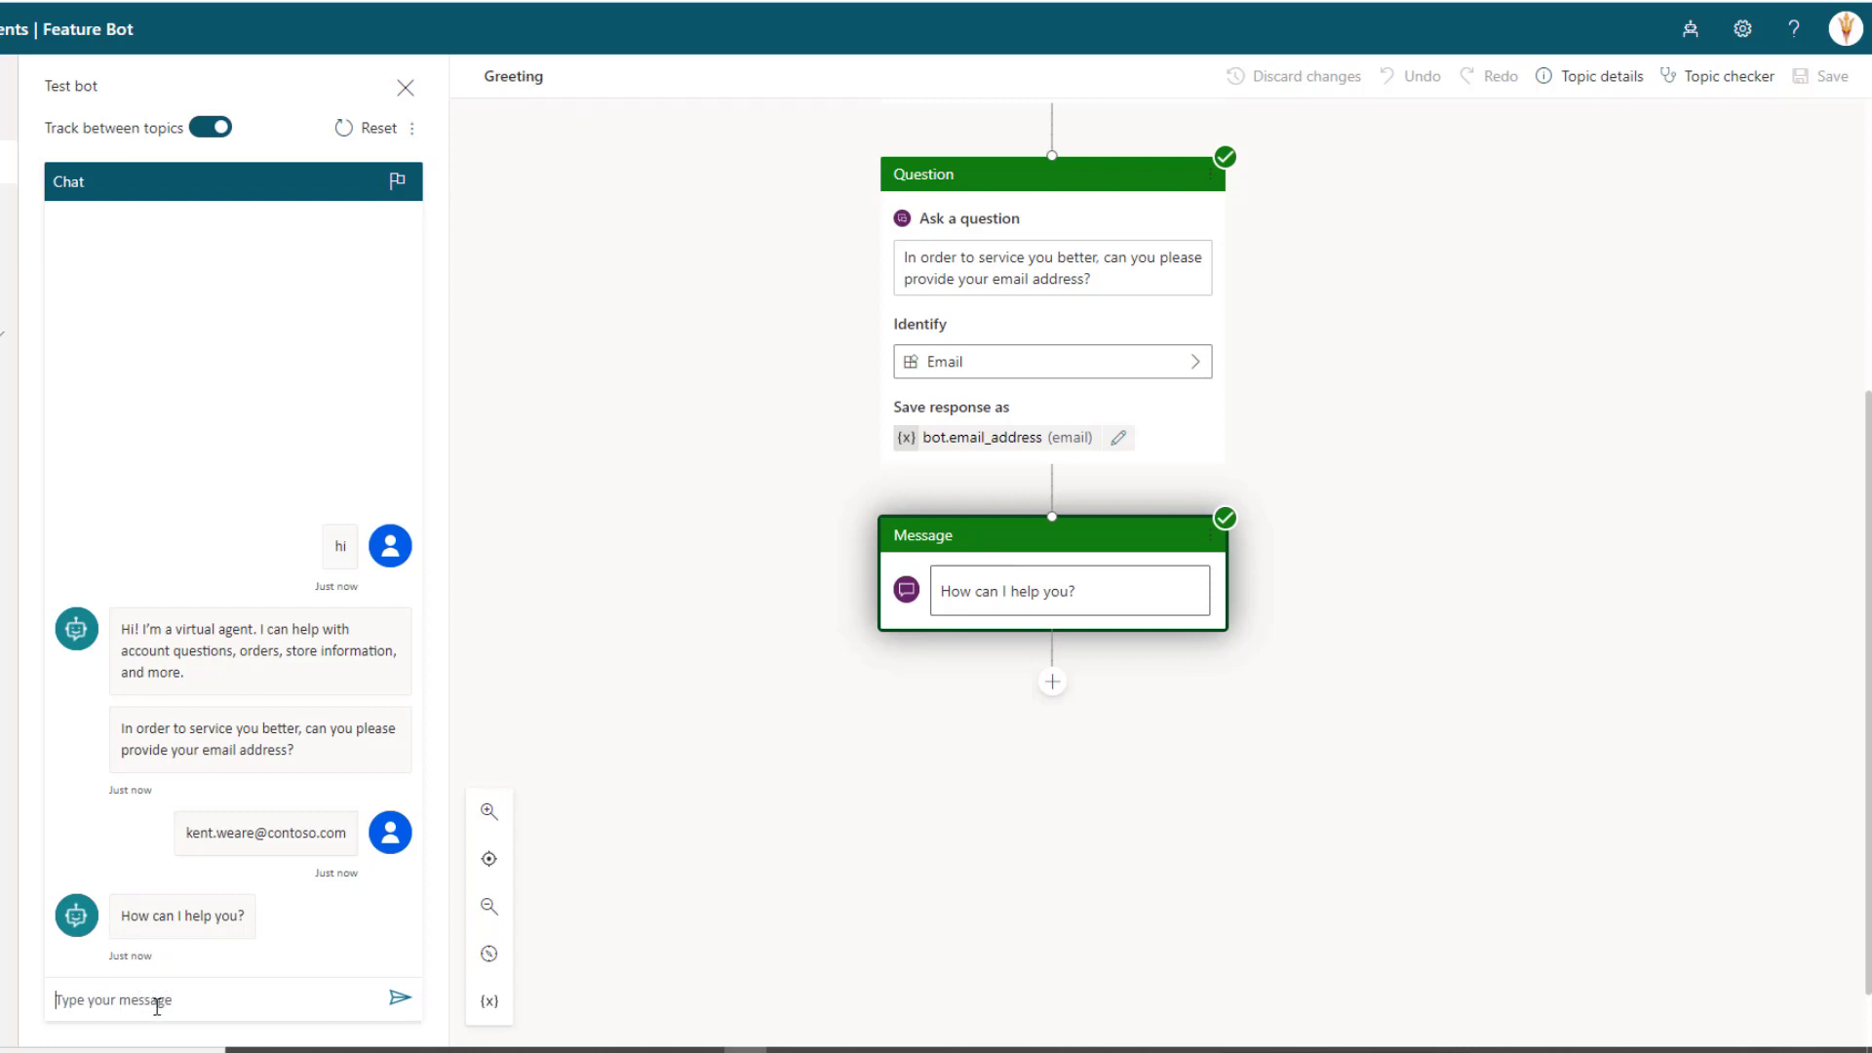
Send 'order lookup' and review the Order Lookup canvas path returning status Shipped
type("order lookup")
key("Return")
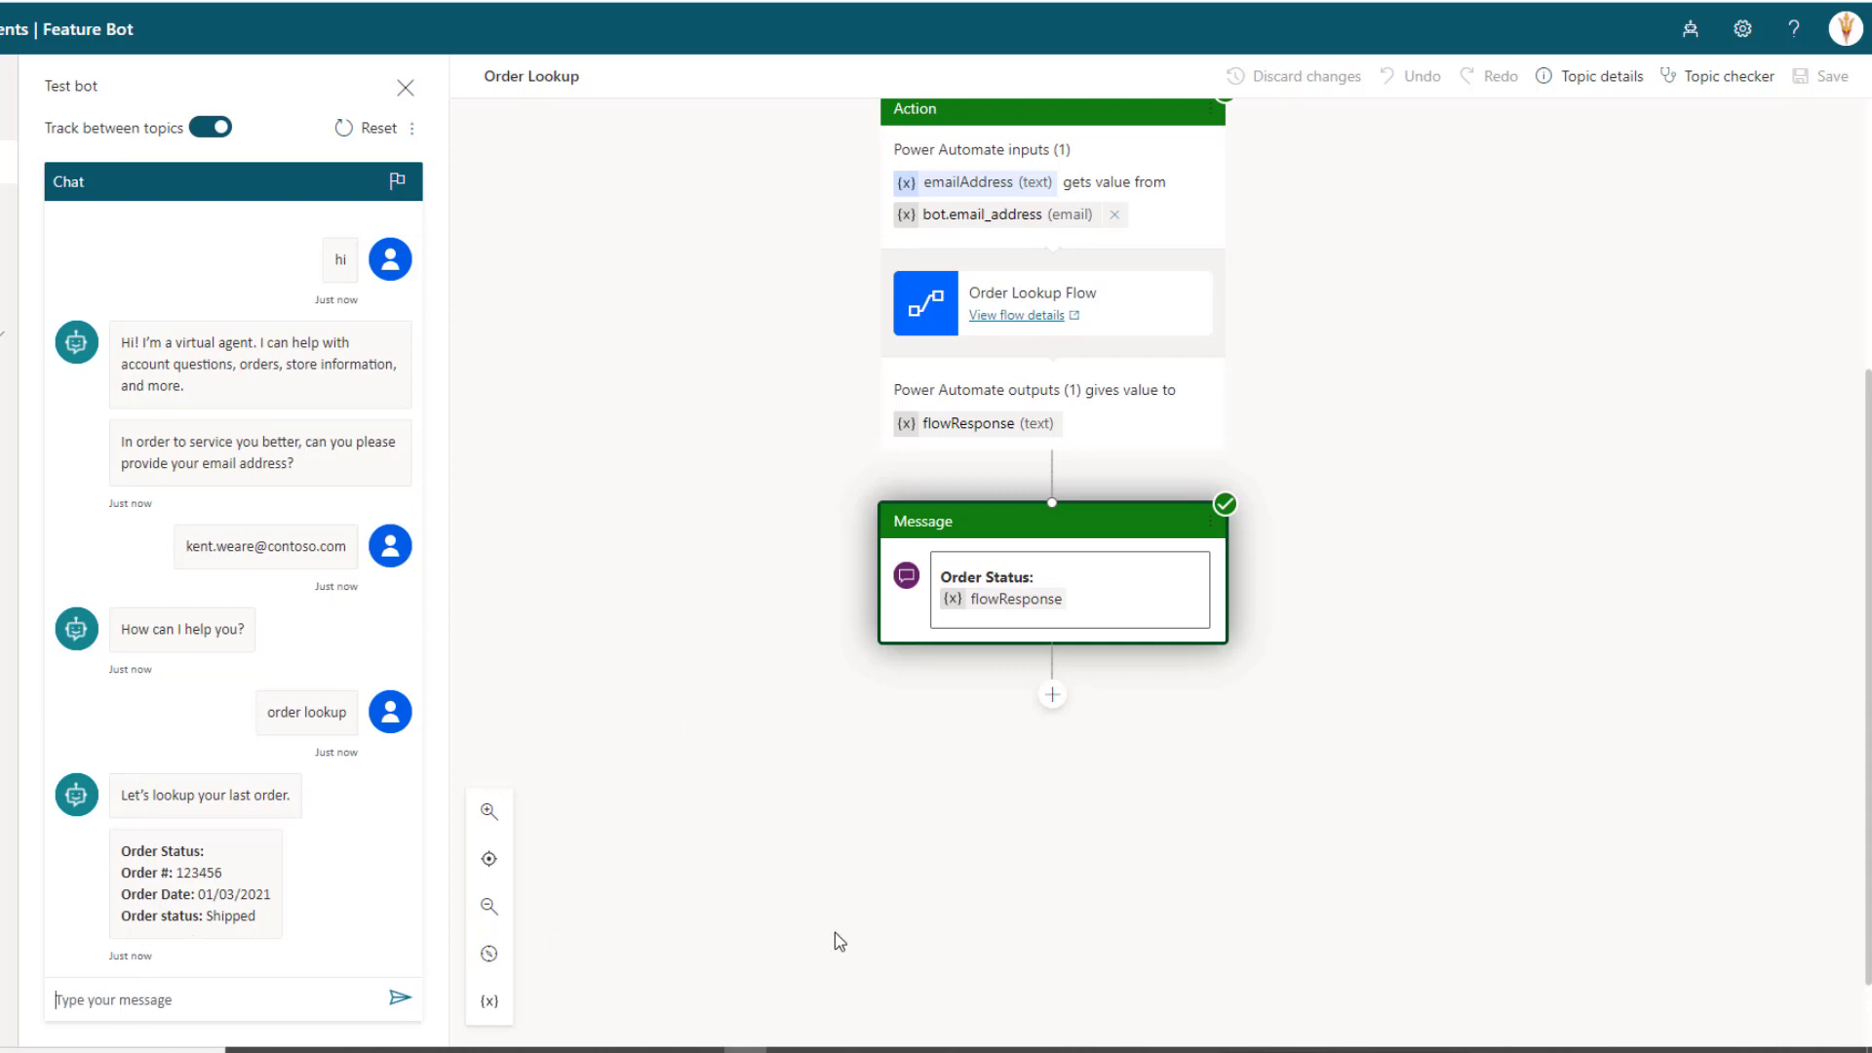
scroll(893, 946, "up", 5)
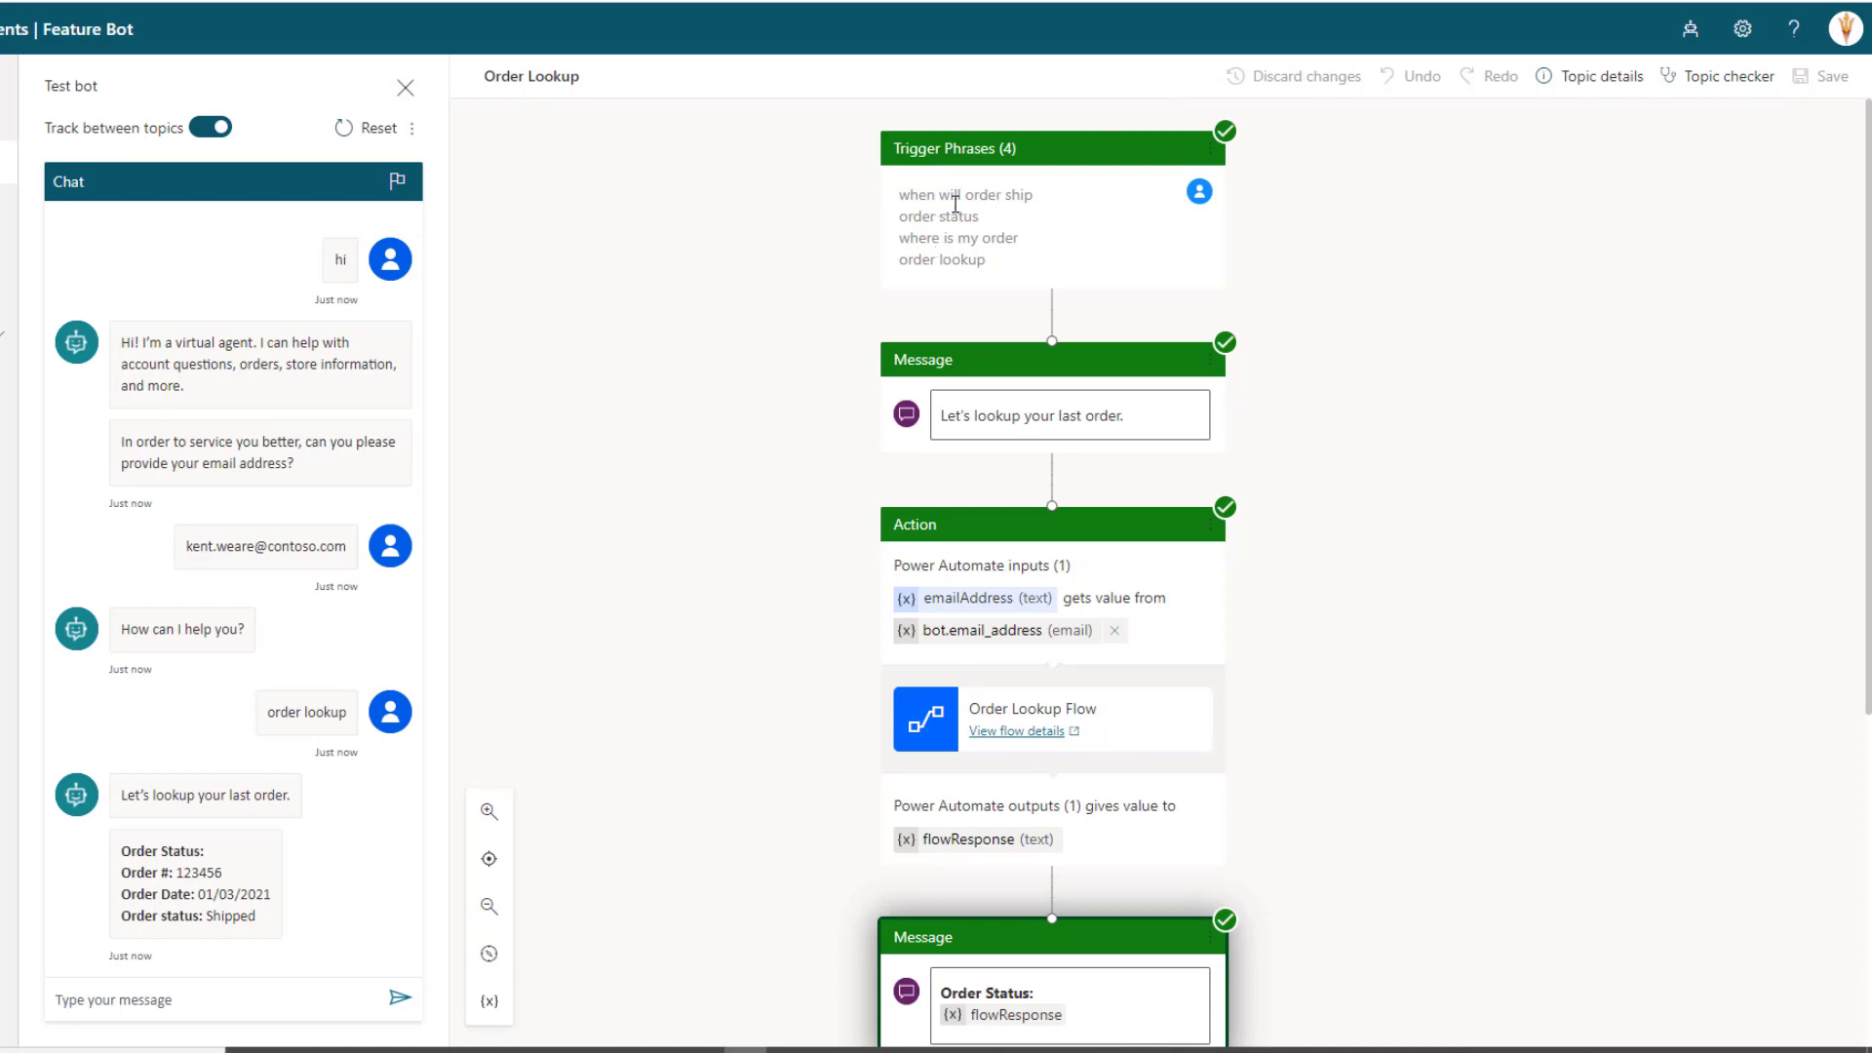
scroll(955, 203, "down", 1)
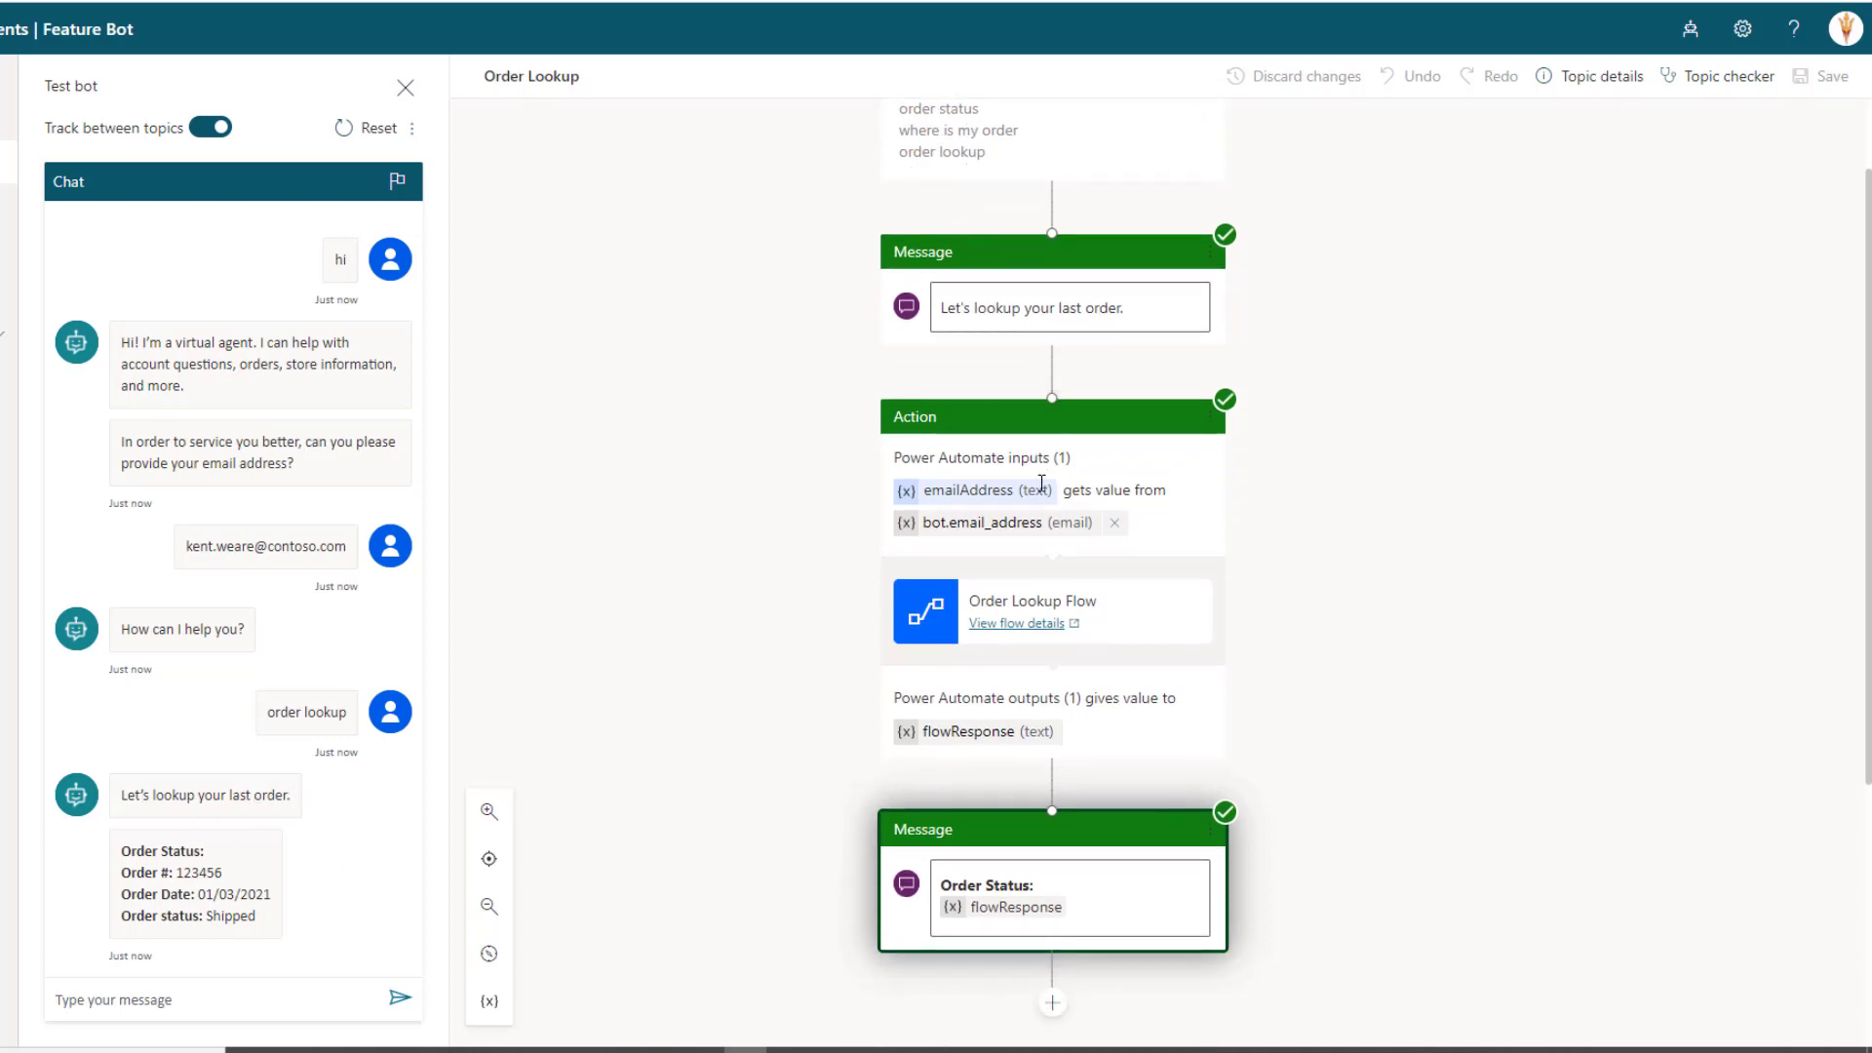
scroll(1041, 486, "down", 1)
scroll(1040, 485, "down", 1)
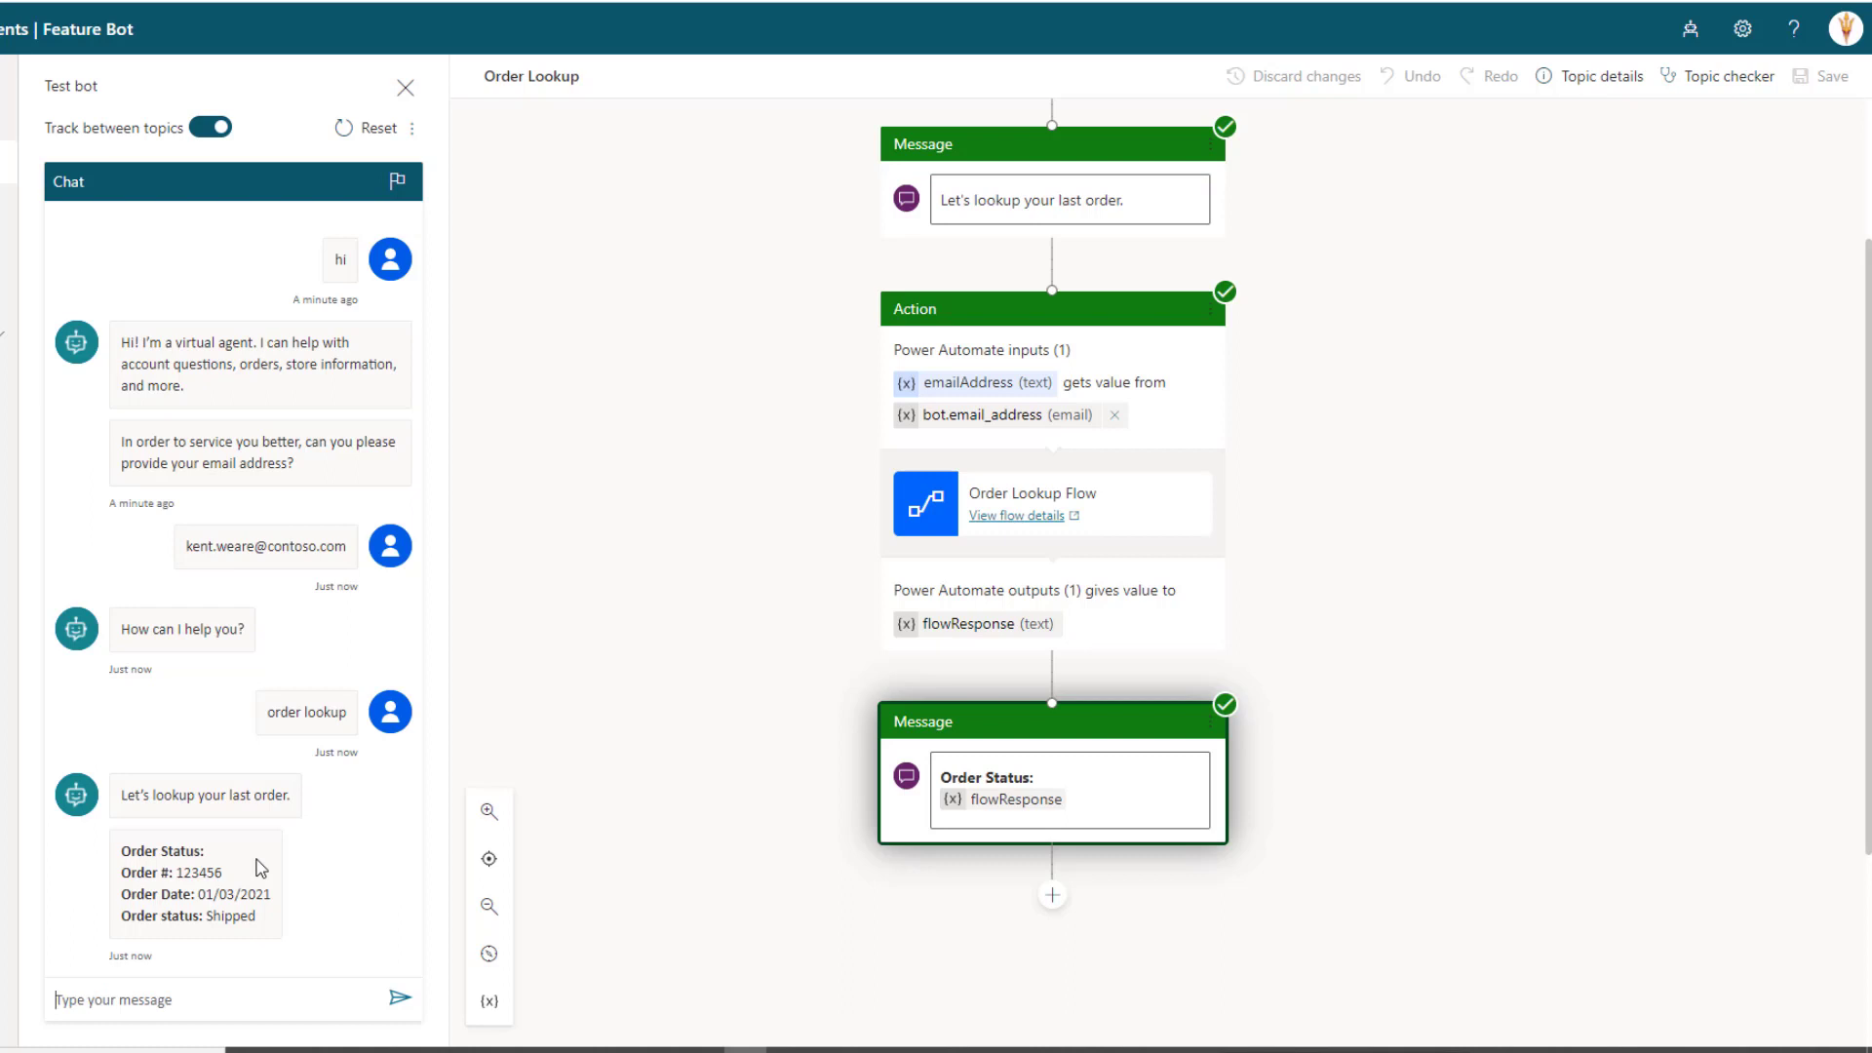
Reset the test chat, send 'show me my order status', and type an email address reply
left_click(353, 128)
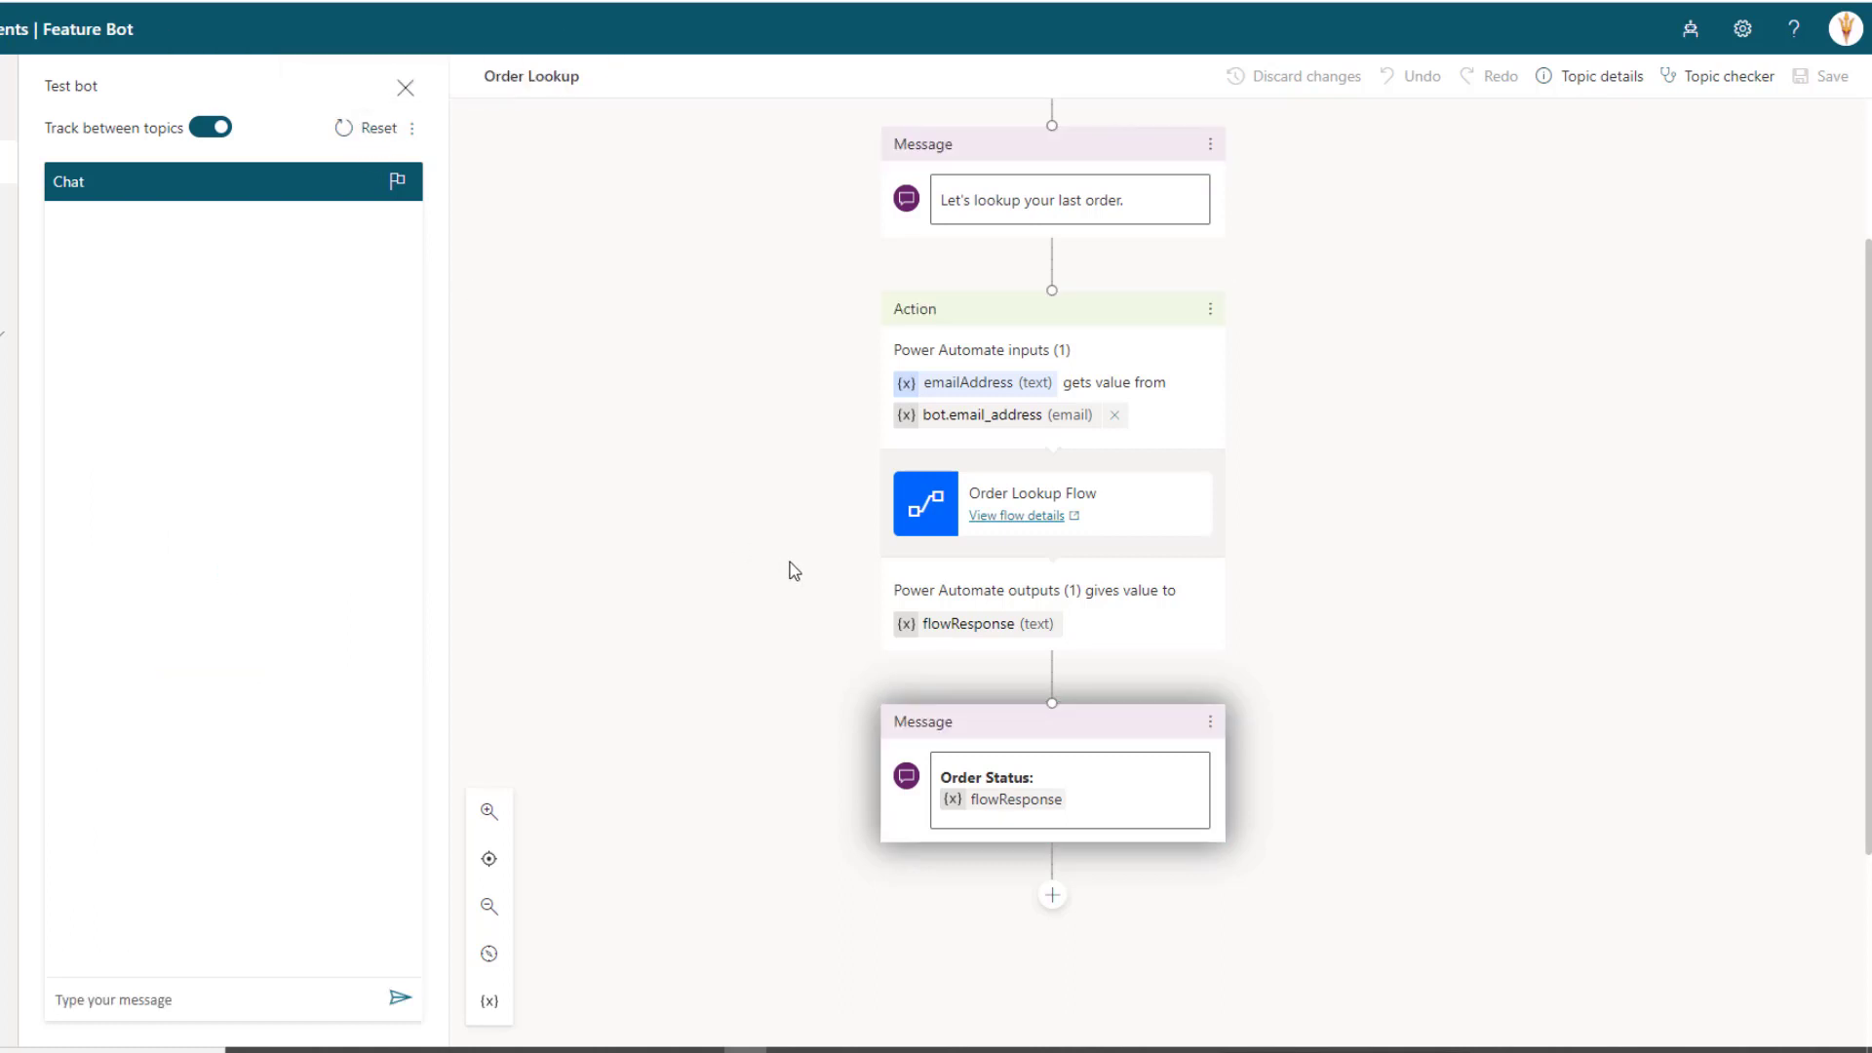
scroll(792, 573, "up", 2)
left_click(210, 1008)
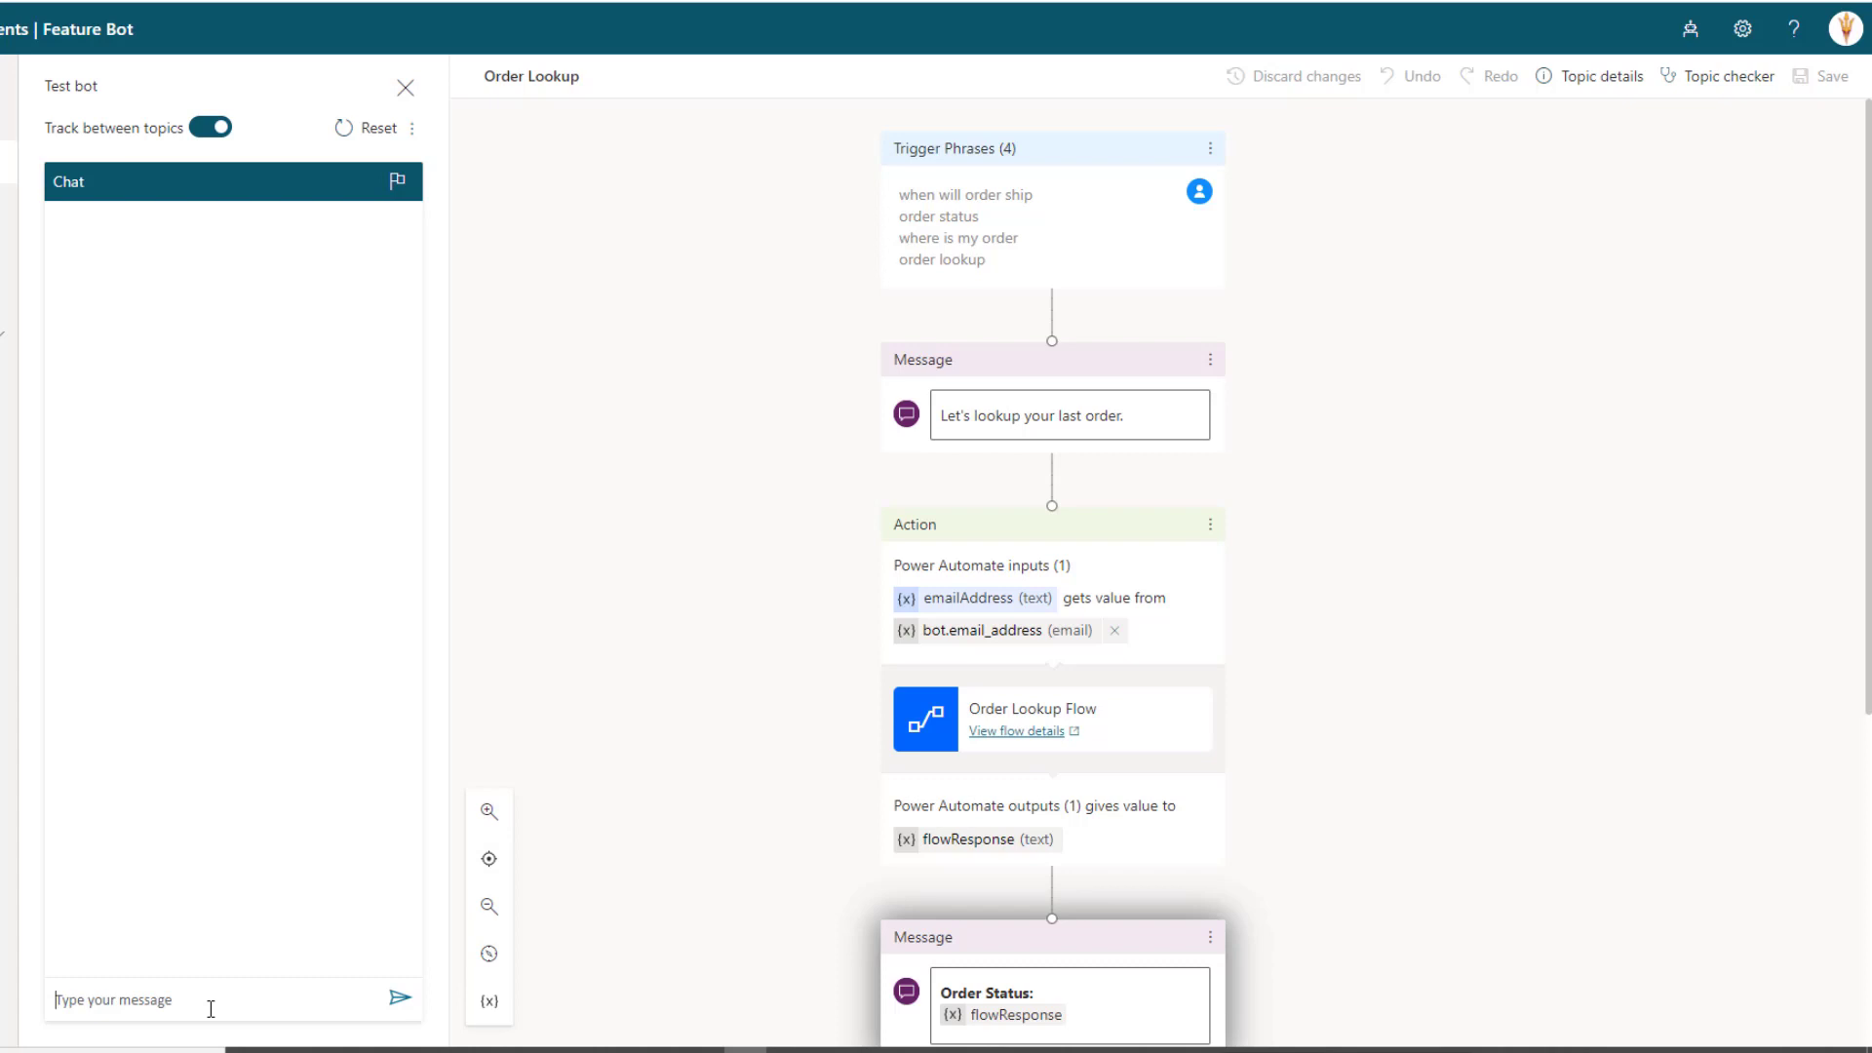
type("show me my order status")
key("Return")
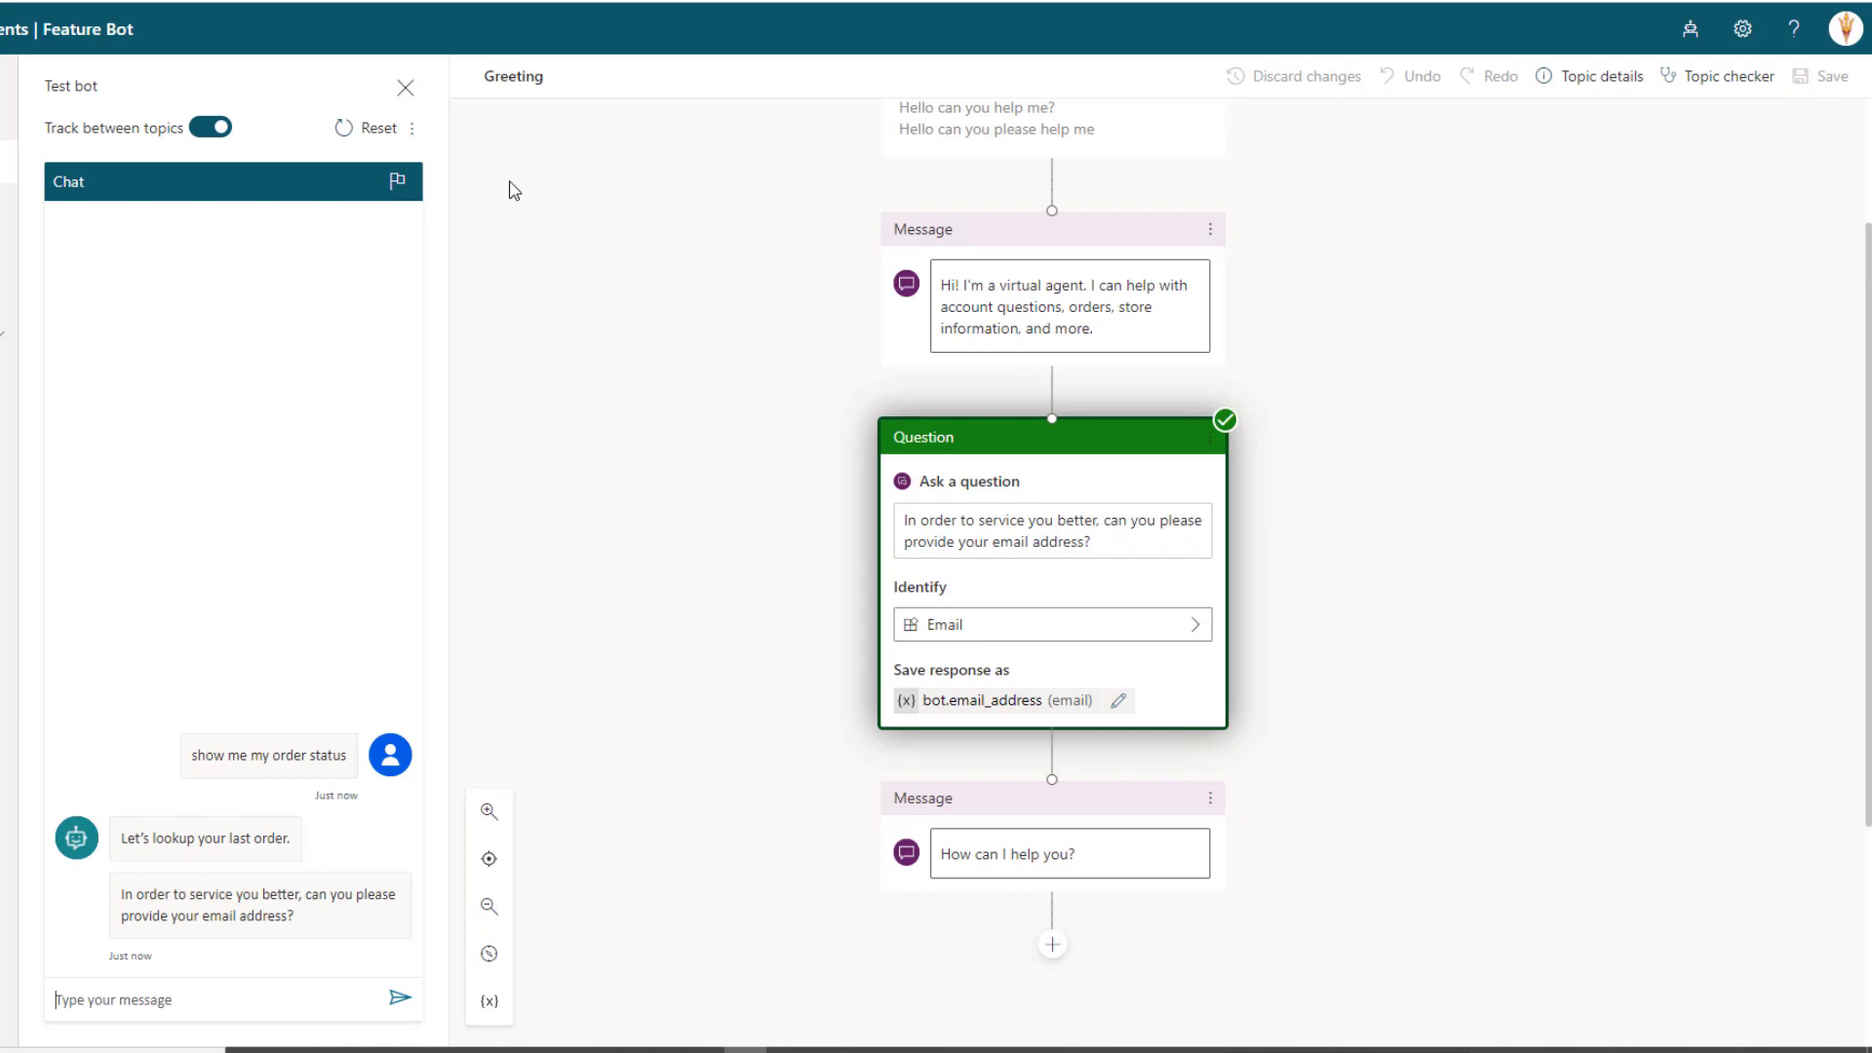
type("kent.weare@contoso.com")
Send the email reply and get Order #123456, dated 01/03/2021, status Shipped
left_click(400, 997)
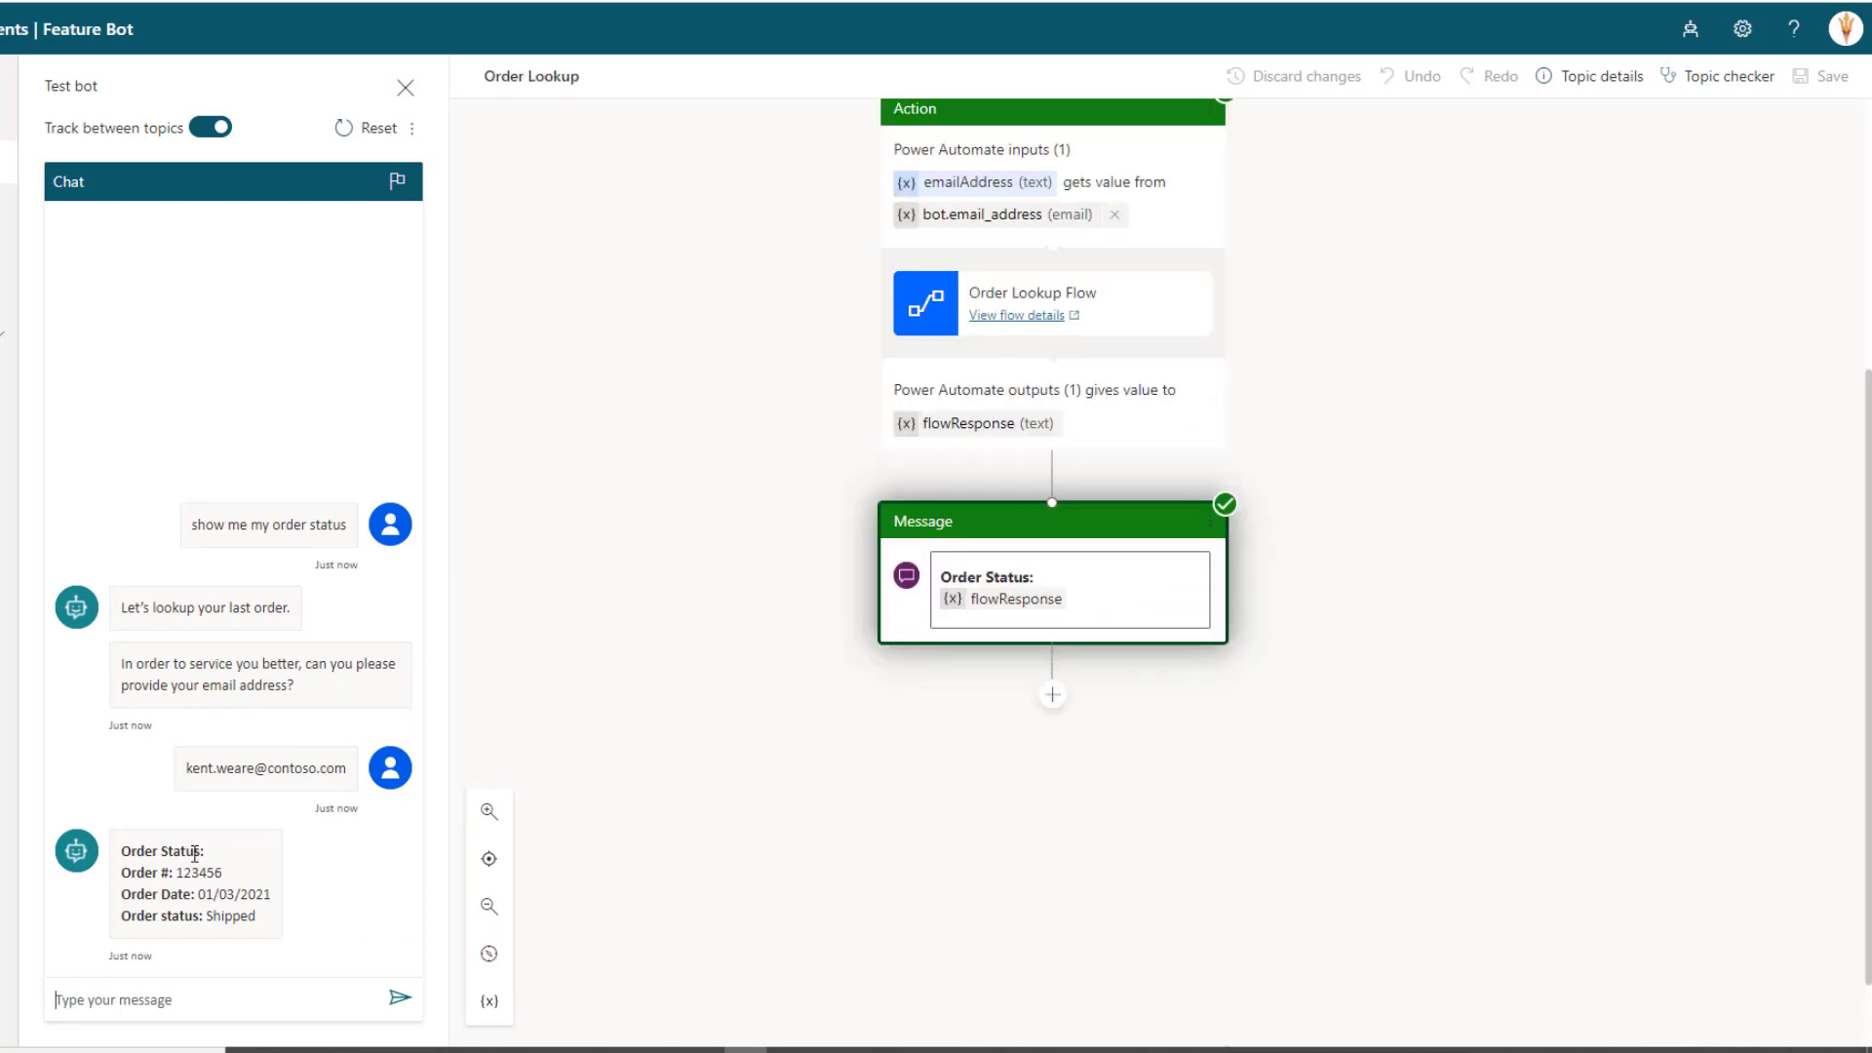
scroll(967, 916, "up", 2)
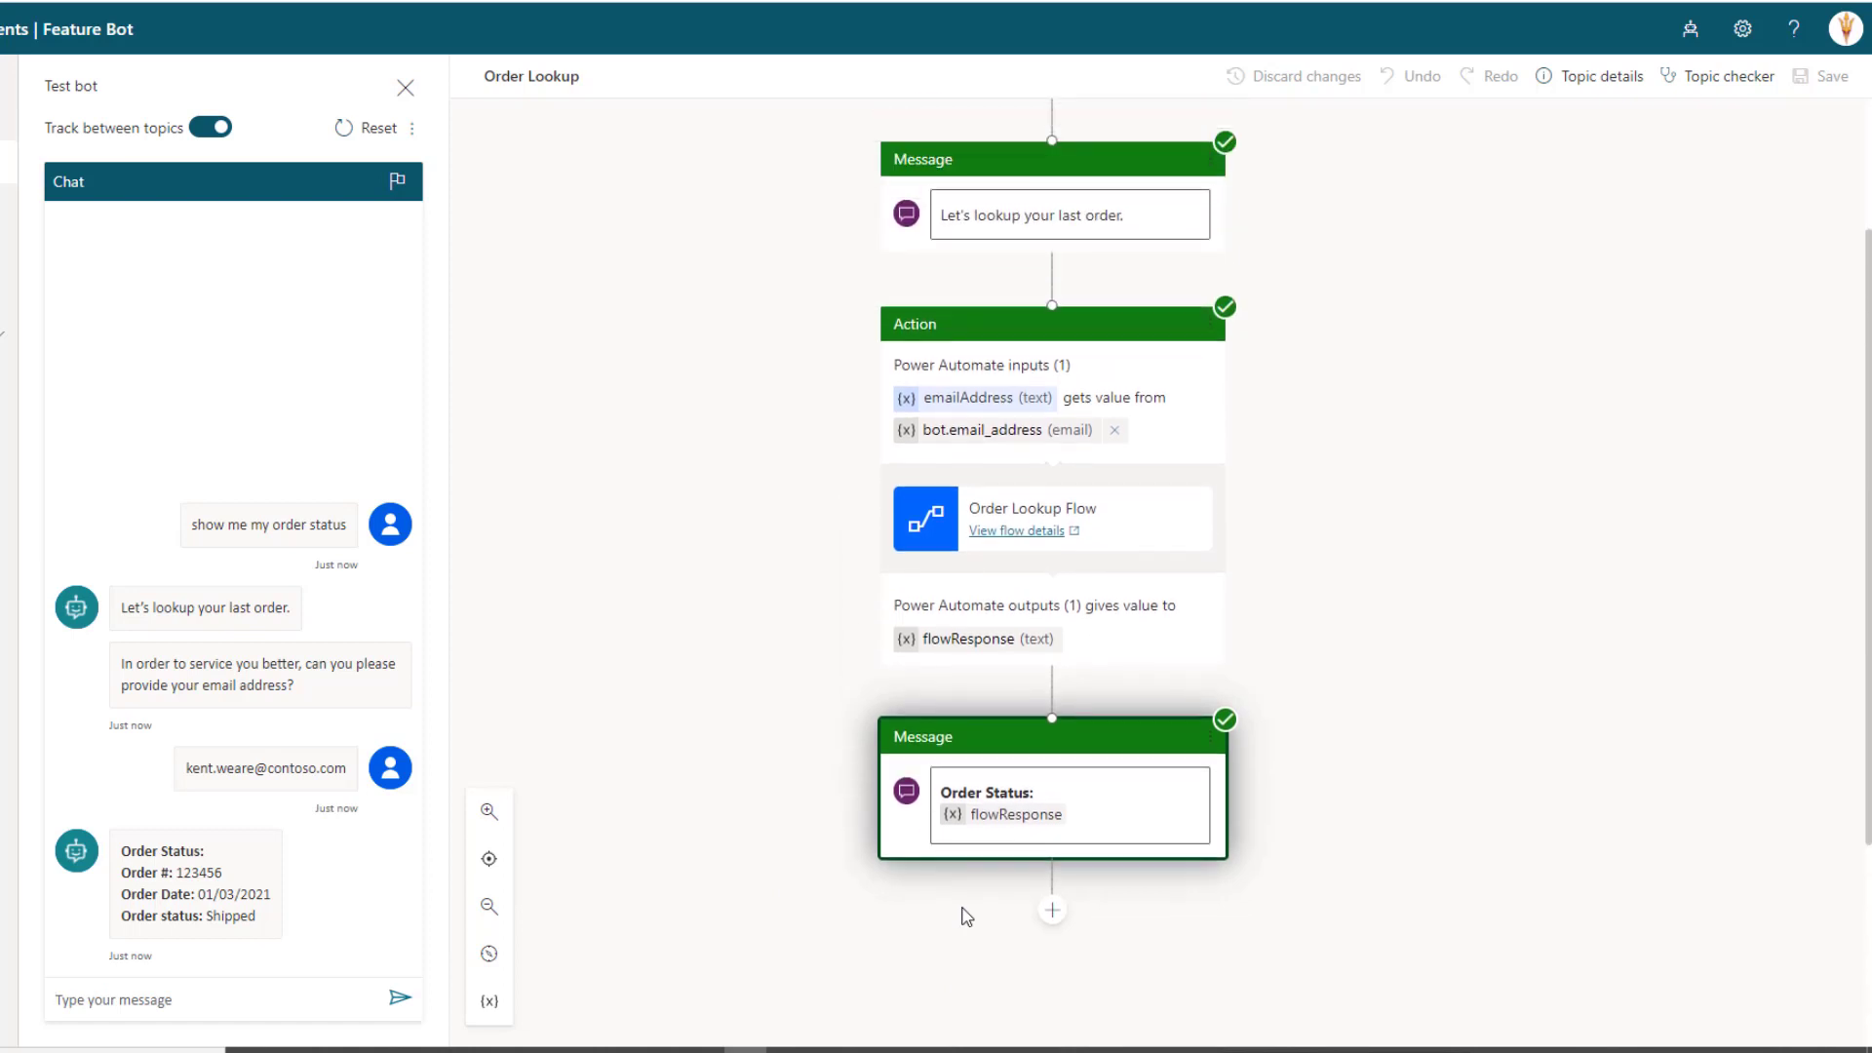